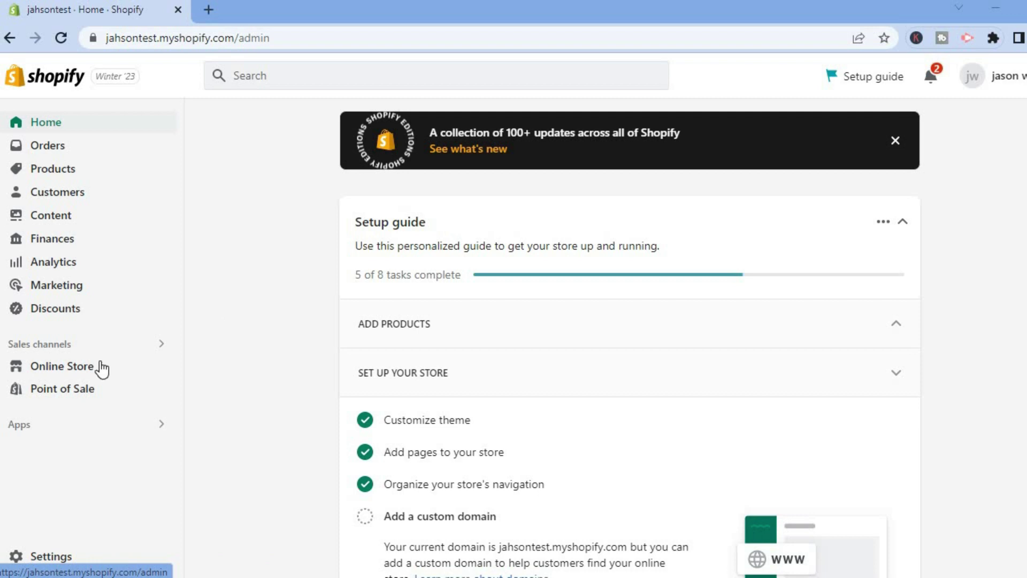
Open the Online Store Pages list, which holds only the Contact page
left_click(55, 374)
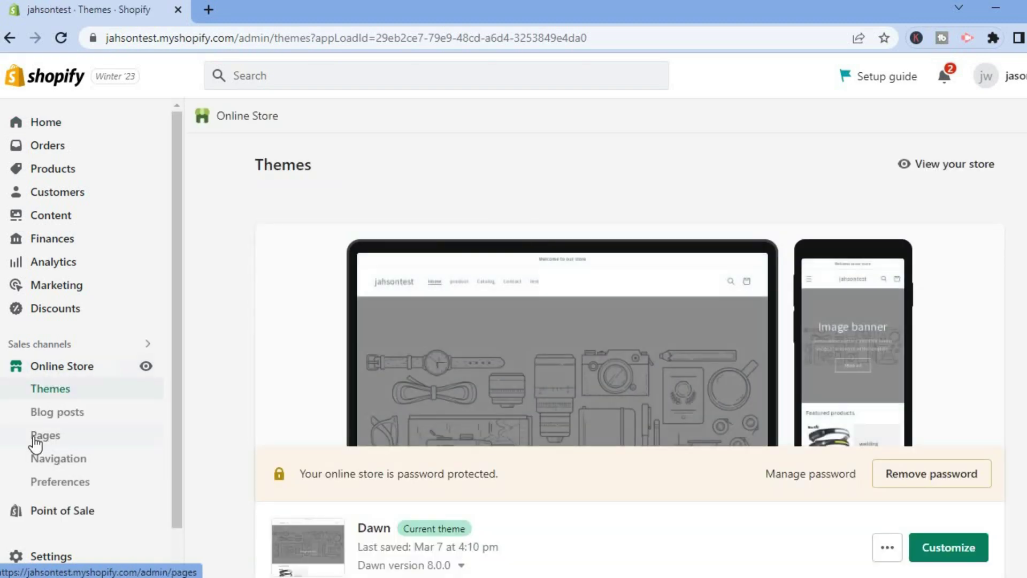
left_click(42, 442)
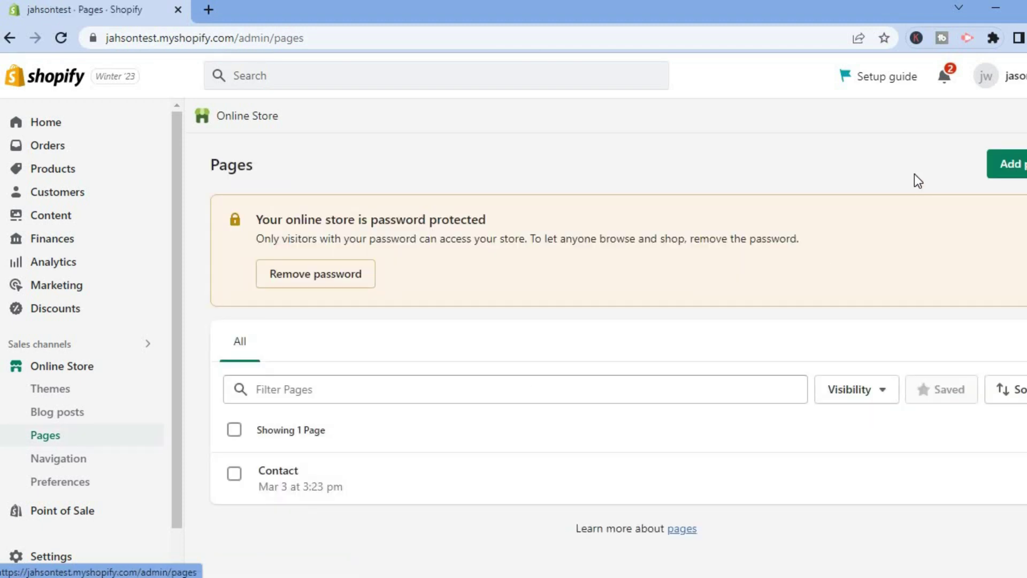
Create a new page titled 'Product 1' and save it
left_click(996, 166)
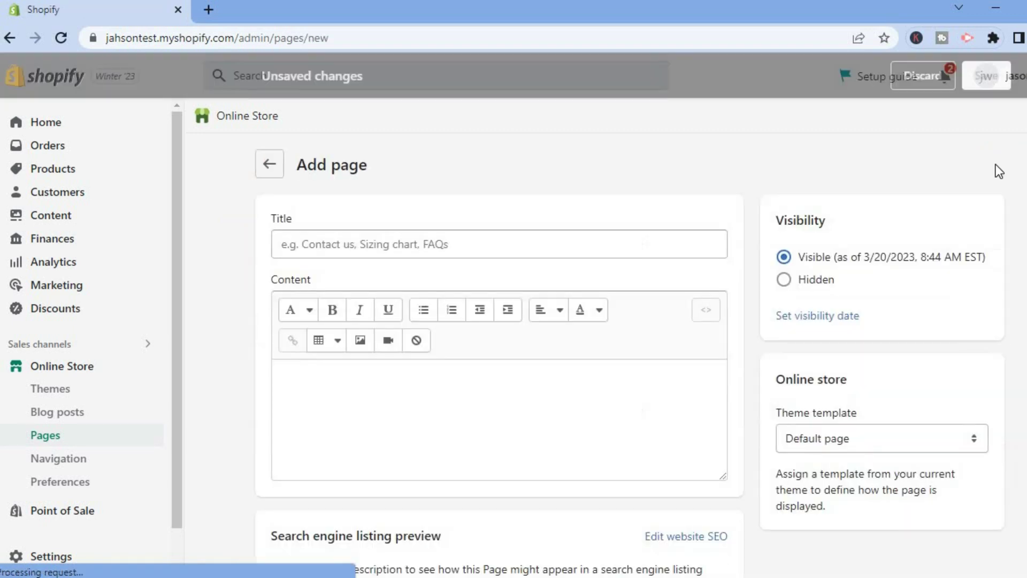
left_click(467, 246)
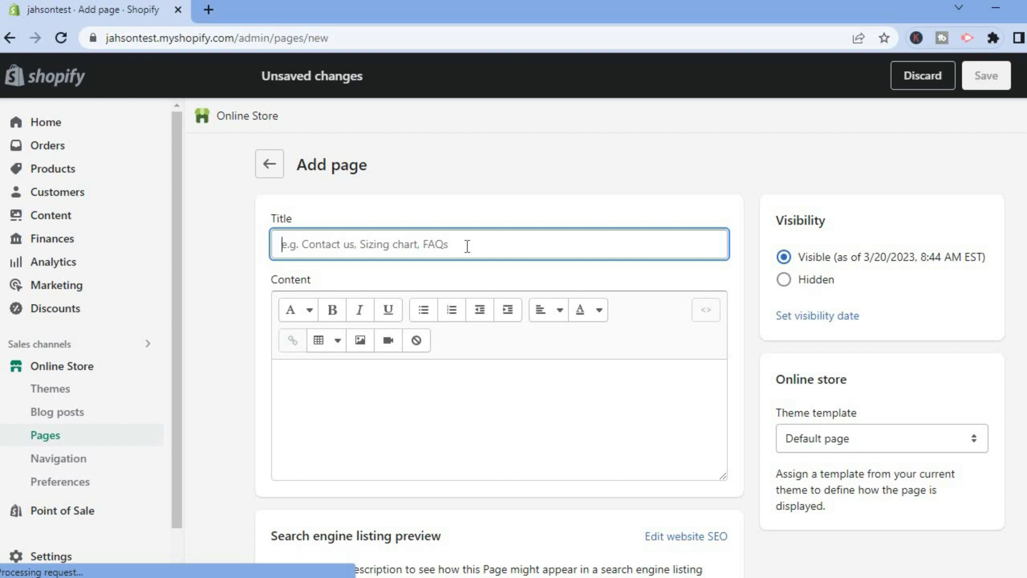
type("Product 1")
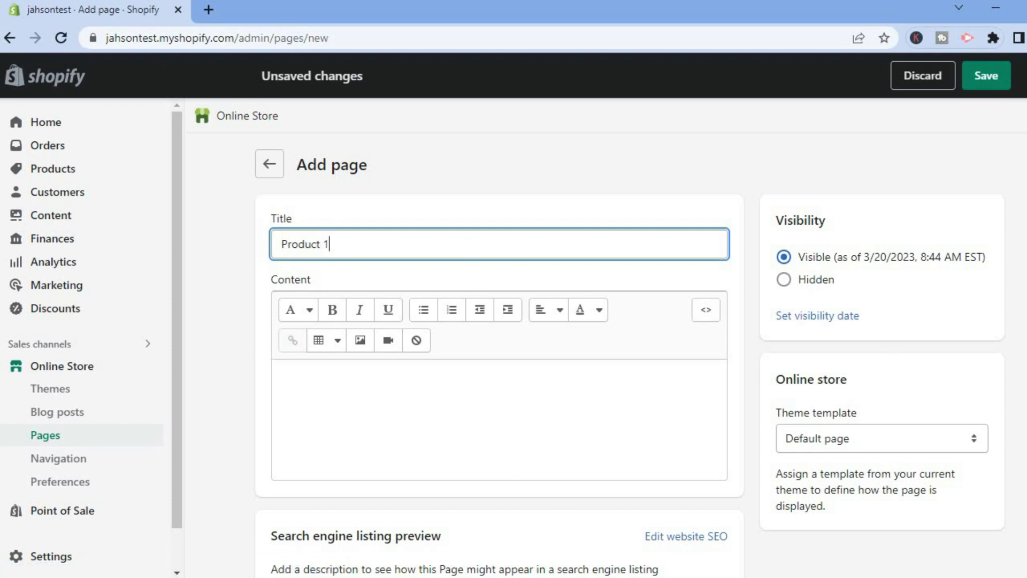
scroll(629, 355, "down", 2)
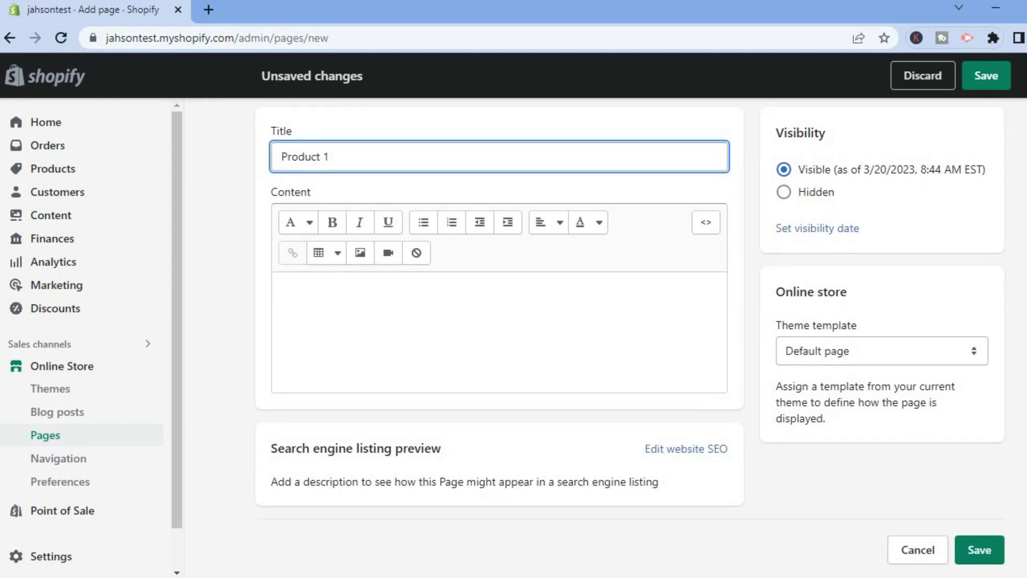
left_click(974, 540)
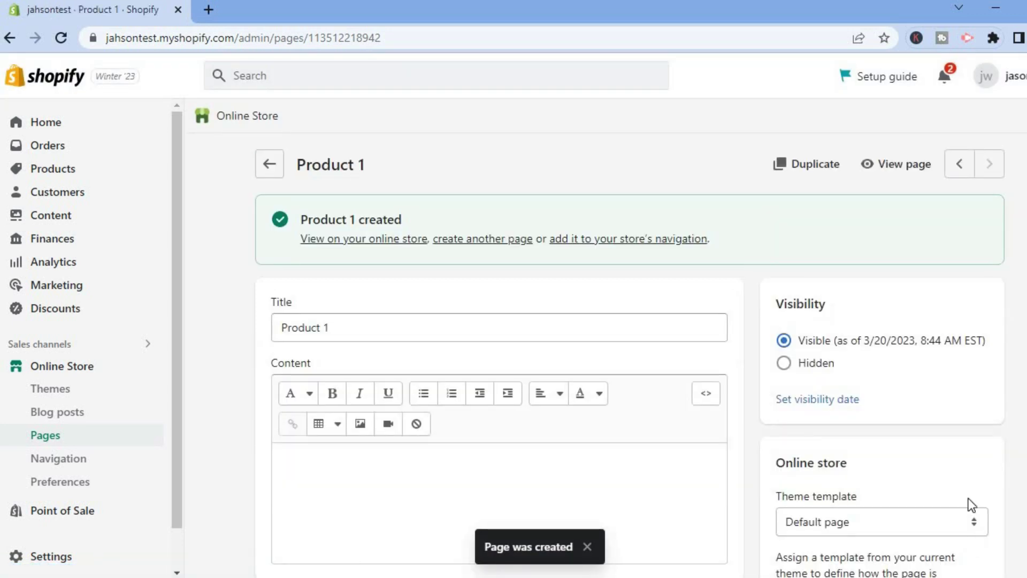
Duplicate the Product 1 page, retitle the copy 'Product 2', and save it
left_click(788, 166)
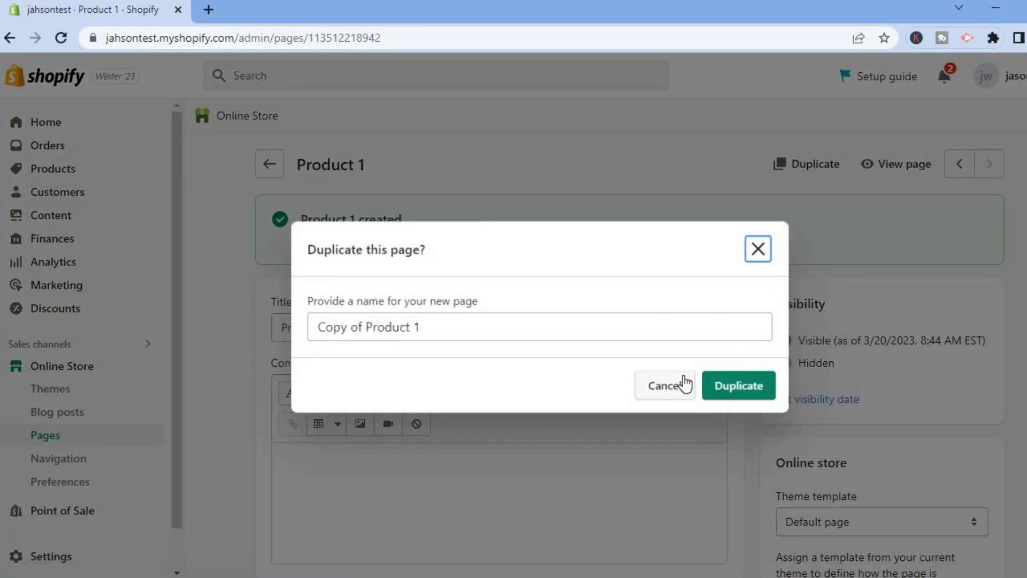
left_click(741, 390)
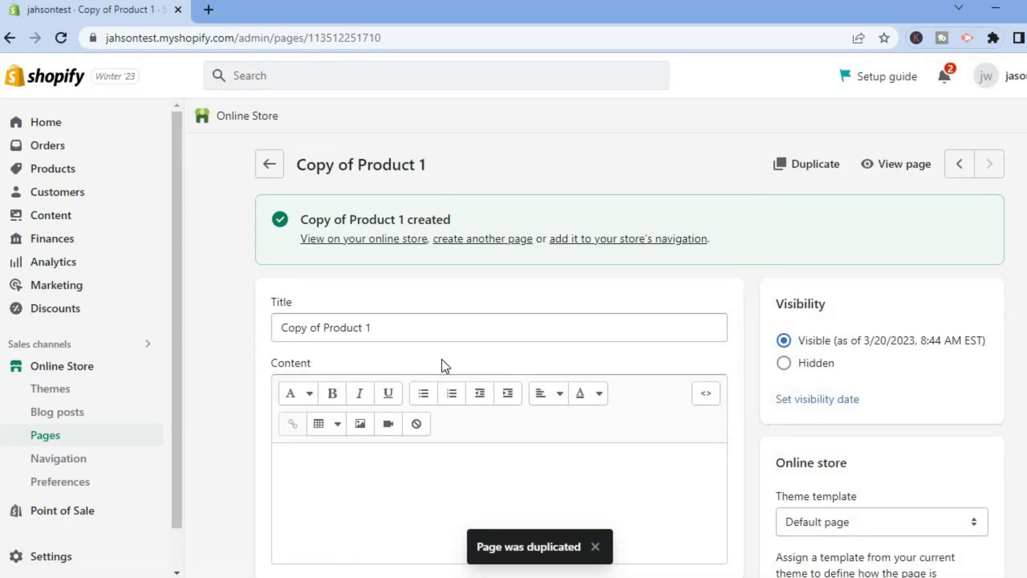
left_click(322, 328)
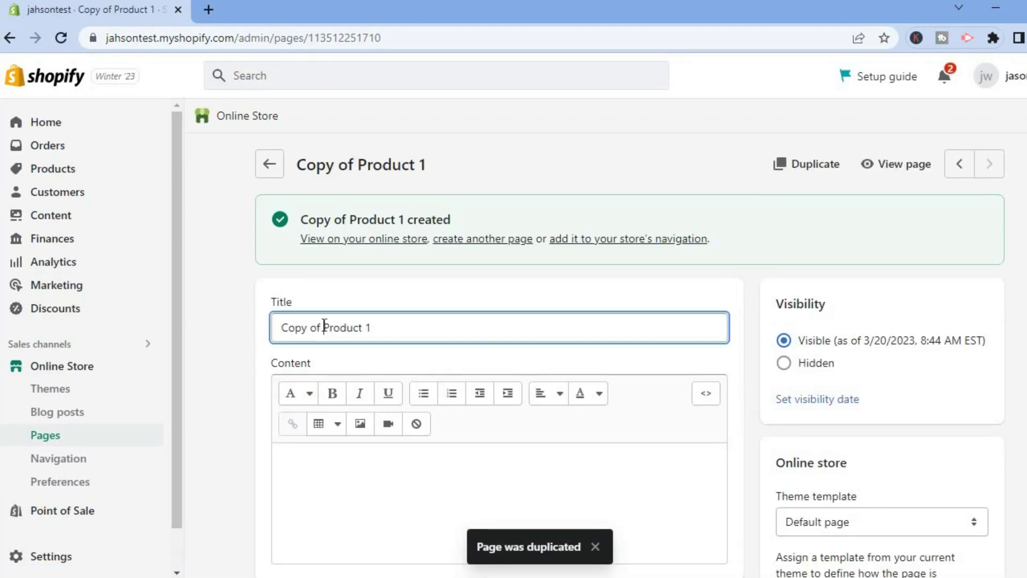
key("shift+Home")
key("BackSpace")
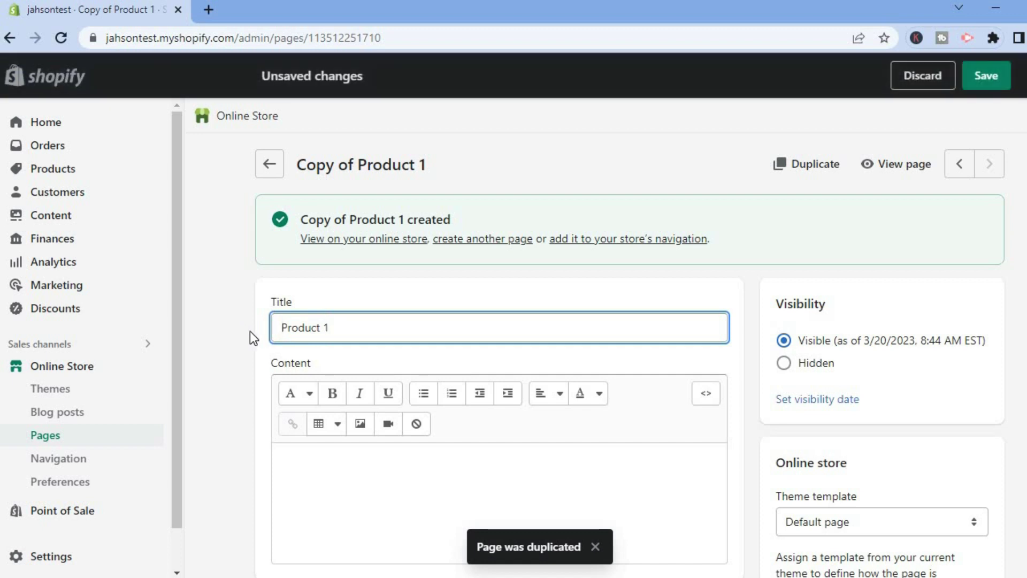
mouse_move(330, 327)
left_mouse_down()
mouse_move(315, 327)
mouse_move(325, 328)
left_mouse_up()
type("2")
left_click(998, 81)
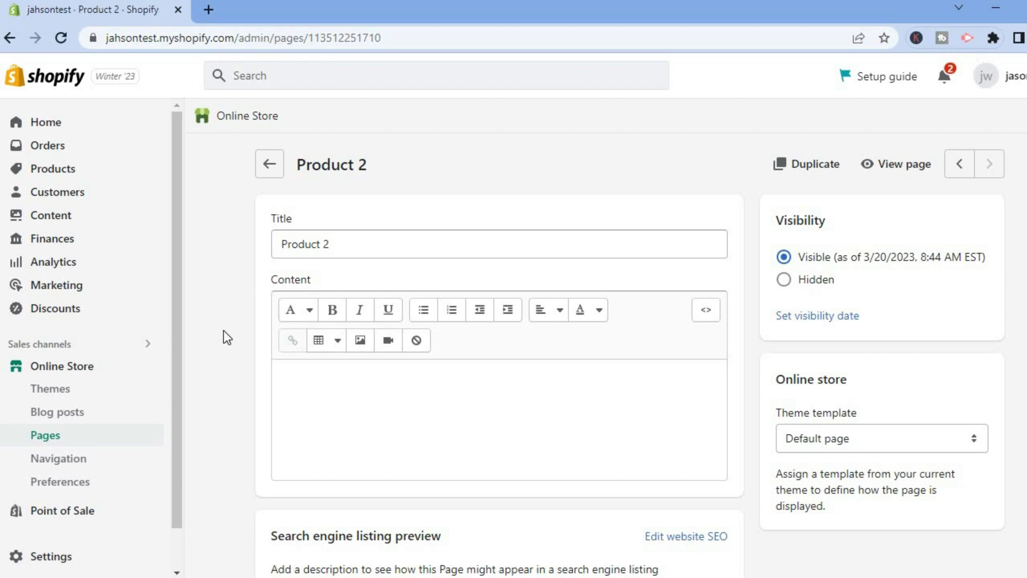
left_click(69, 396)
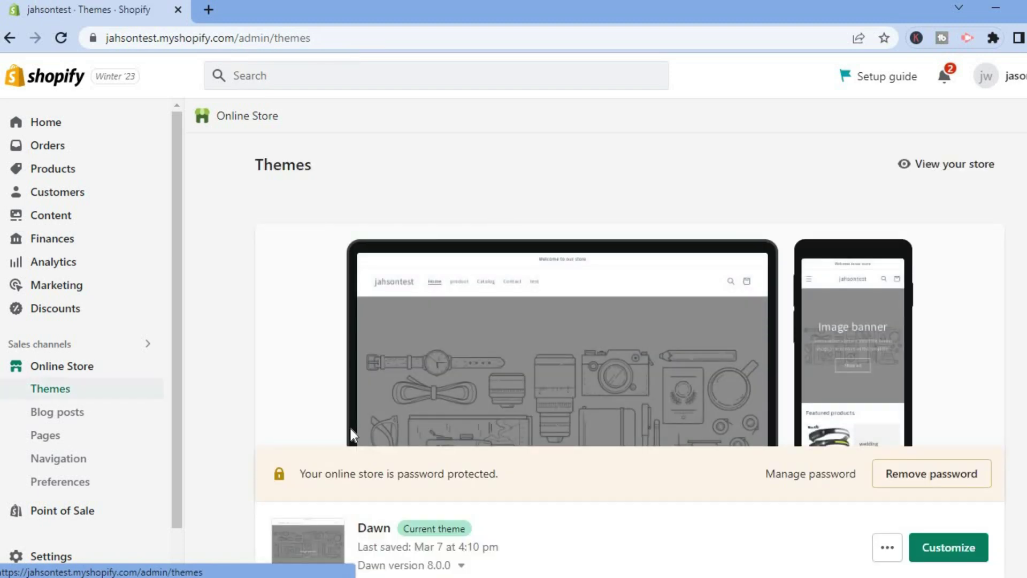
Customize the Dawn theme and switch the editor to the Pages > Default page template
left_click(948, 548)
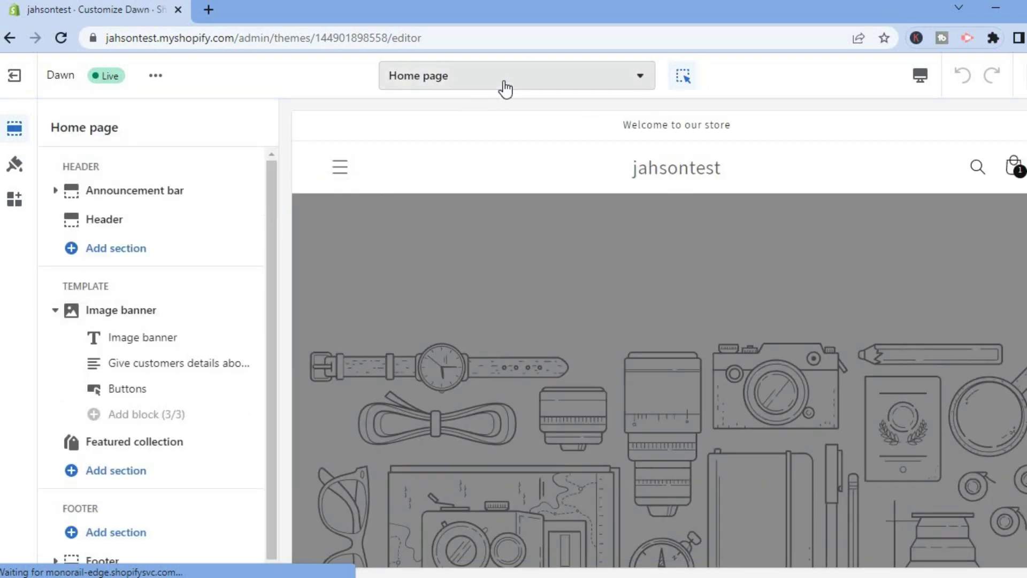
left_click(543, 87)
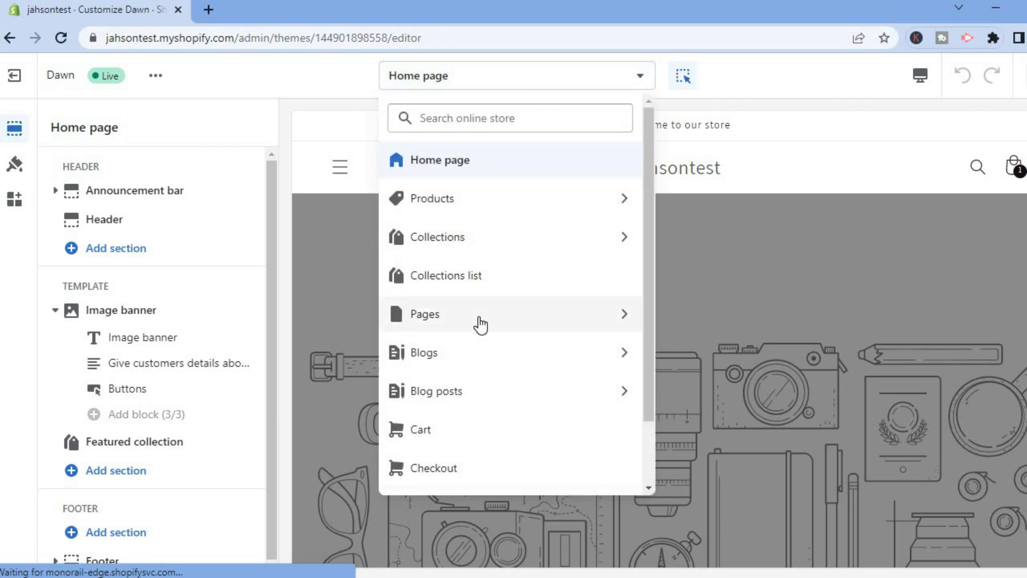
left_click(479, 317)
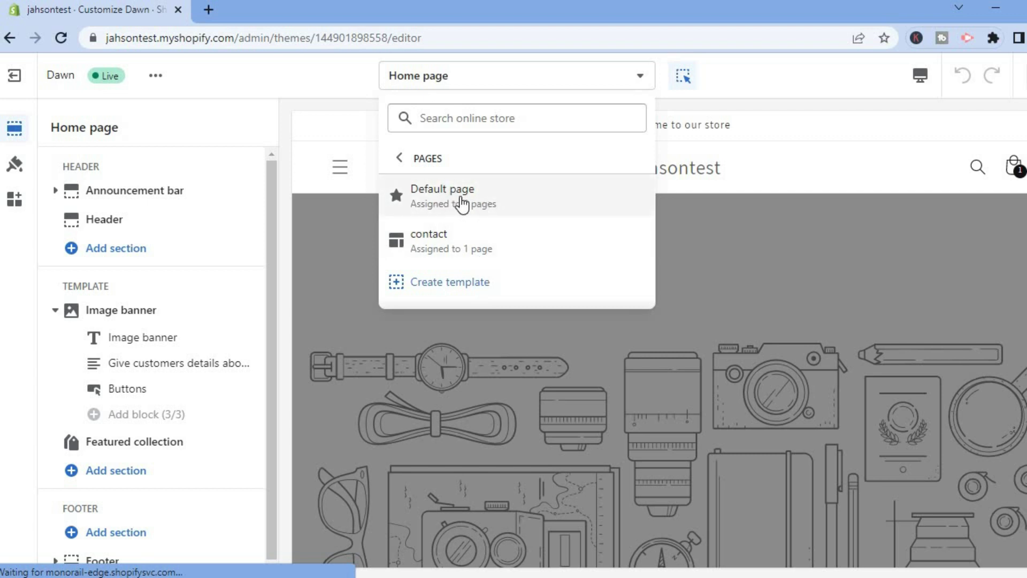
left_click(461, 202)
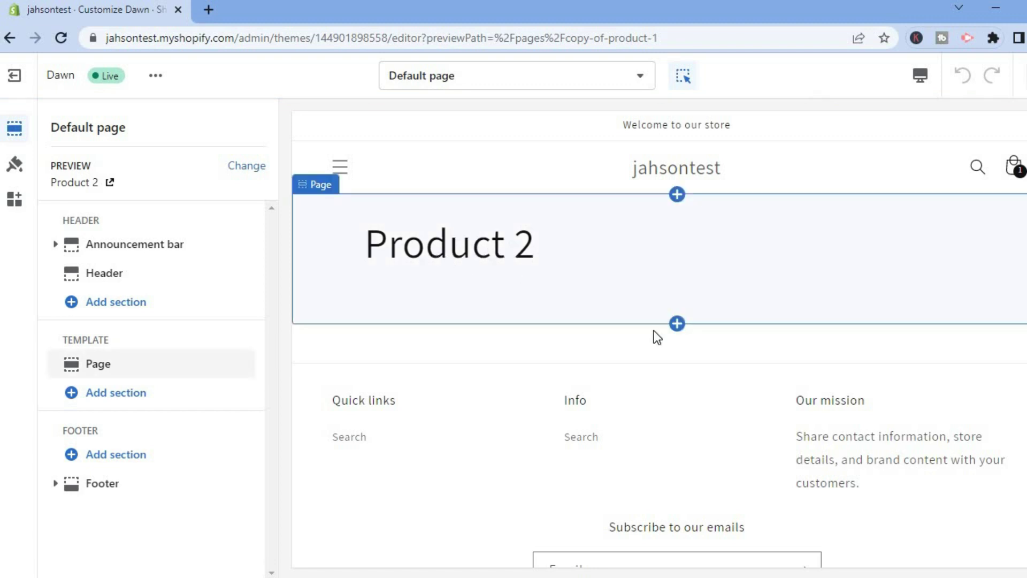
scroll(932, 347, "down", 2)
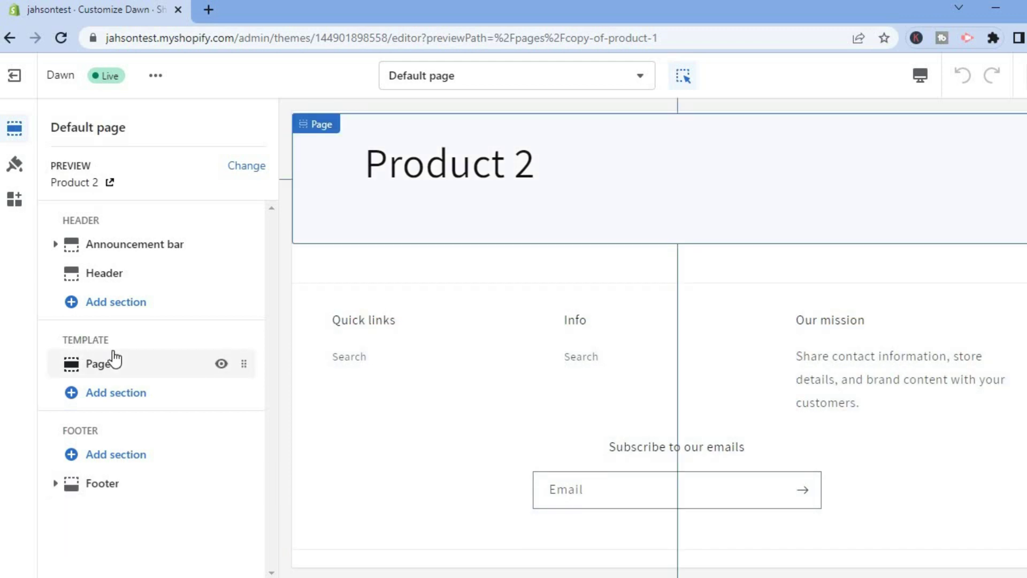
Add a Featured collection section to the Default page template and exit the editor
left_click(100, 396)
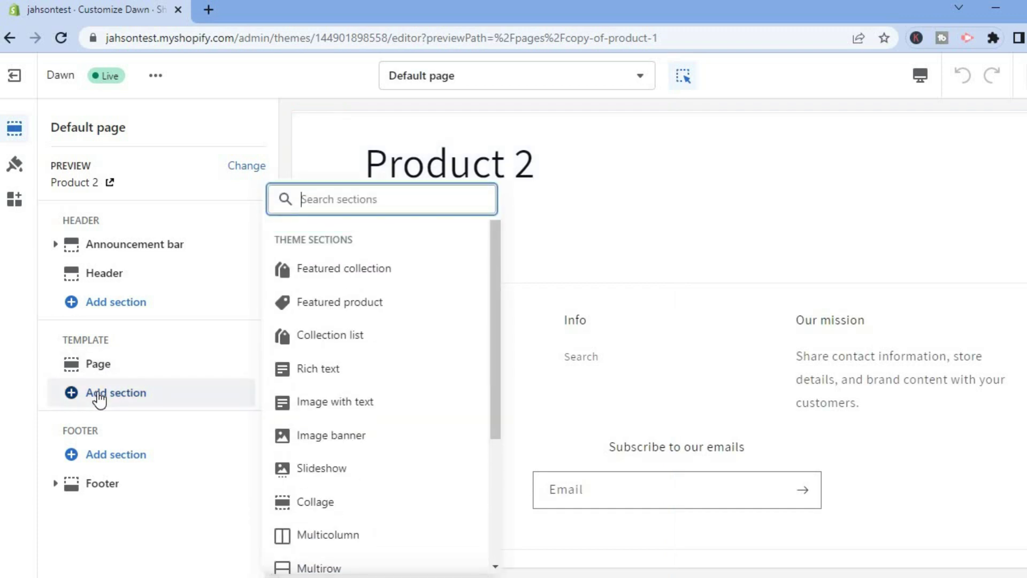
left_click(300, 279)
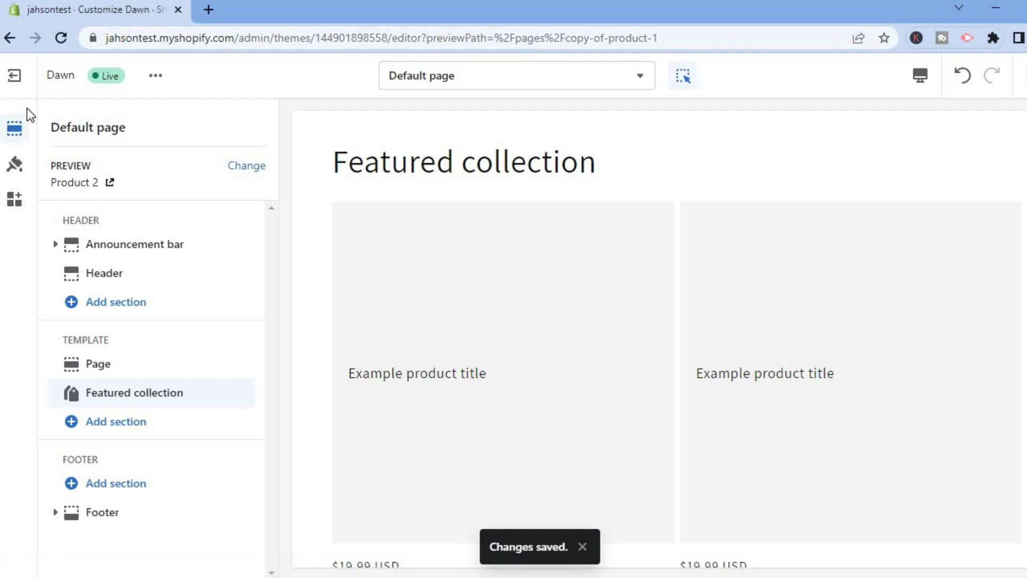
left_click(12, 85)
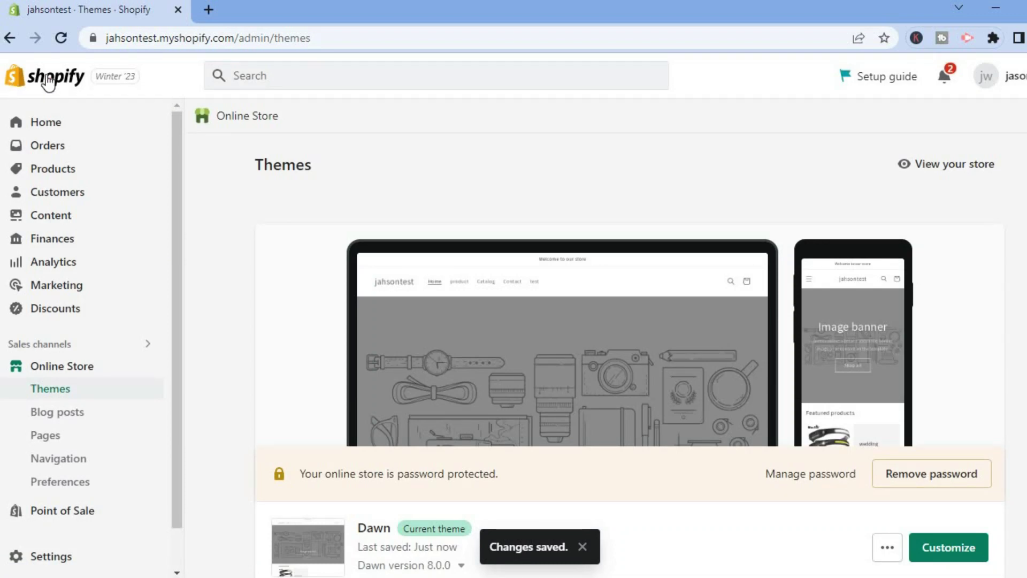
Go to Products > Collections and start a new collection
left_click(59, 174)
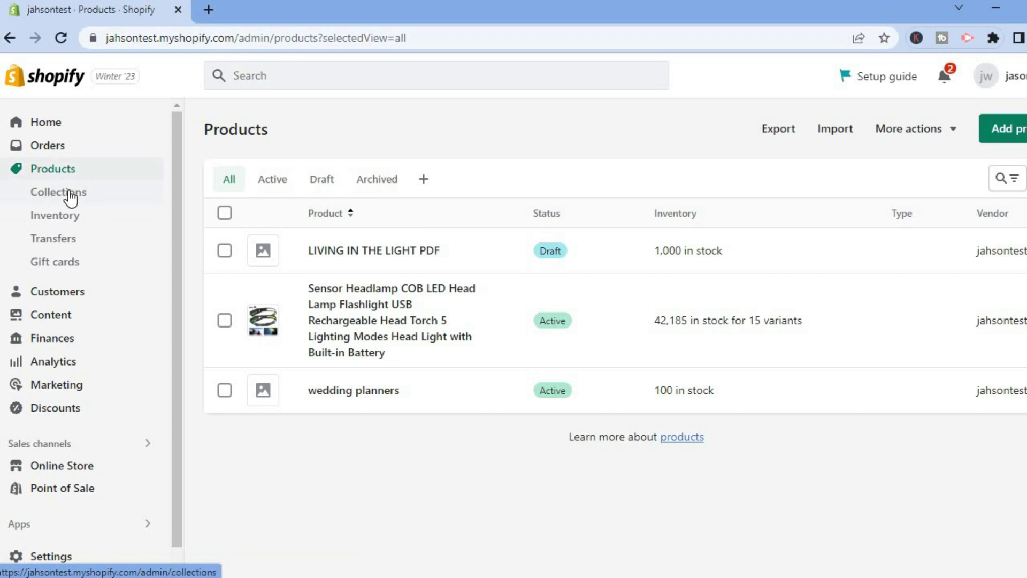
left_click(54, 198)
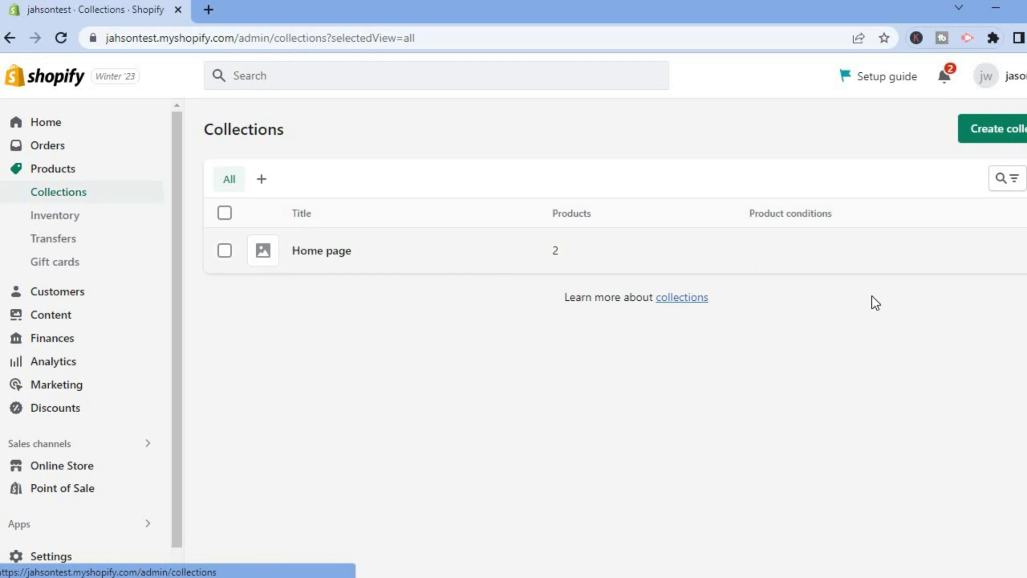
left_click(985, 134)
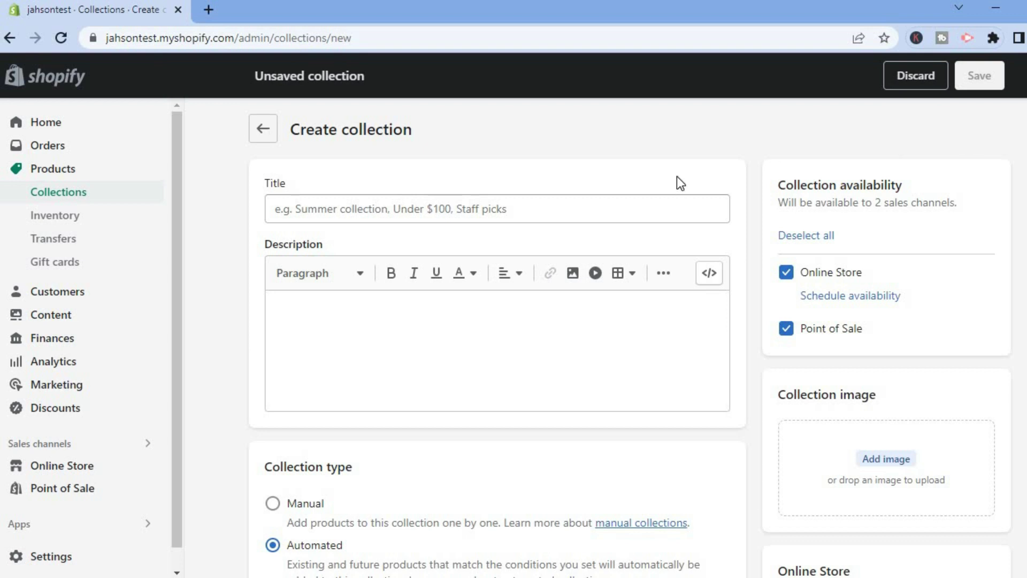
left_click(499, 201)
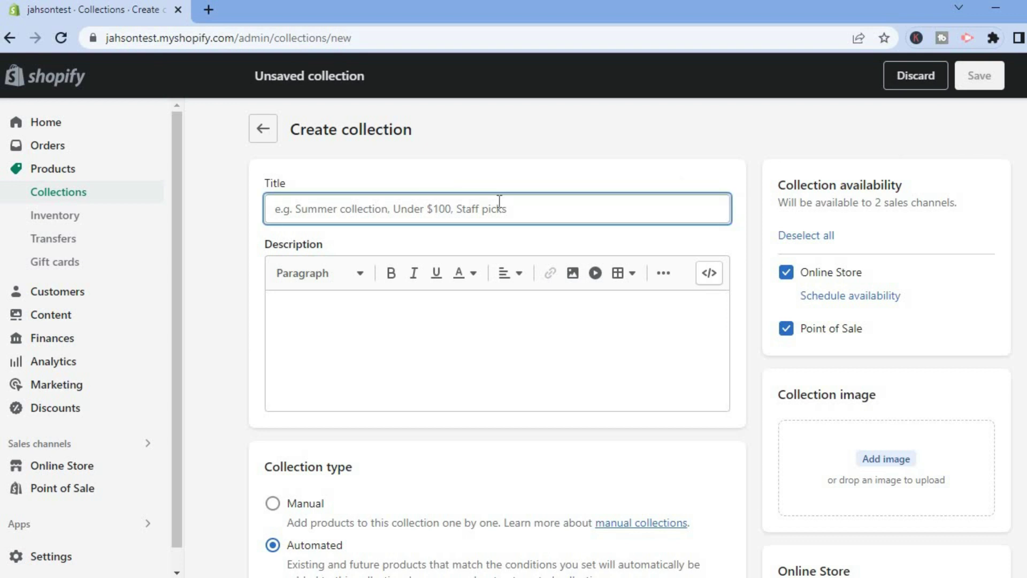
type("summer")
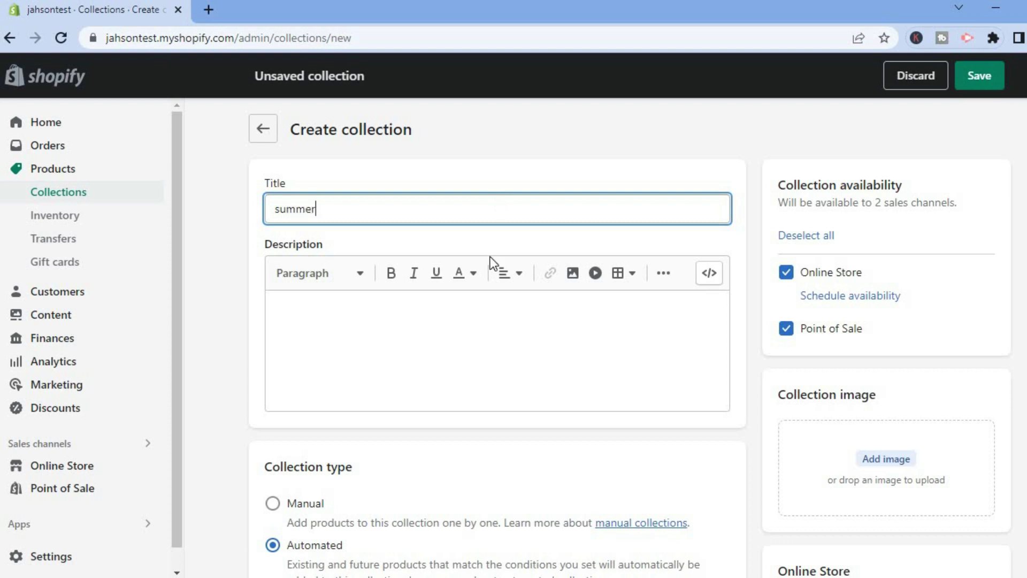
left_click(387, 312)
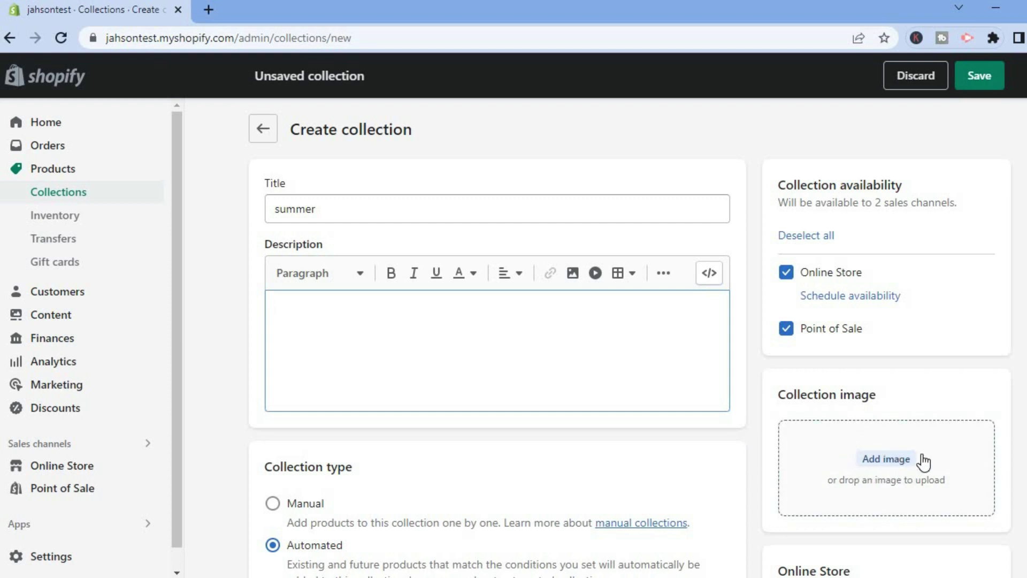
scroll(497, 336, "down", 6)
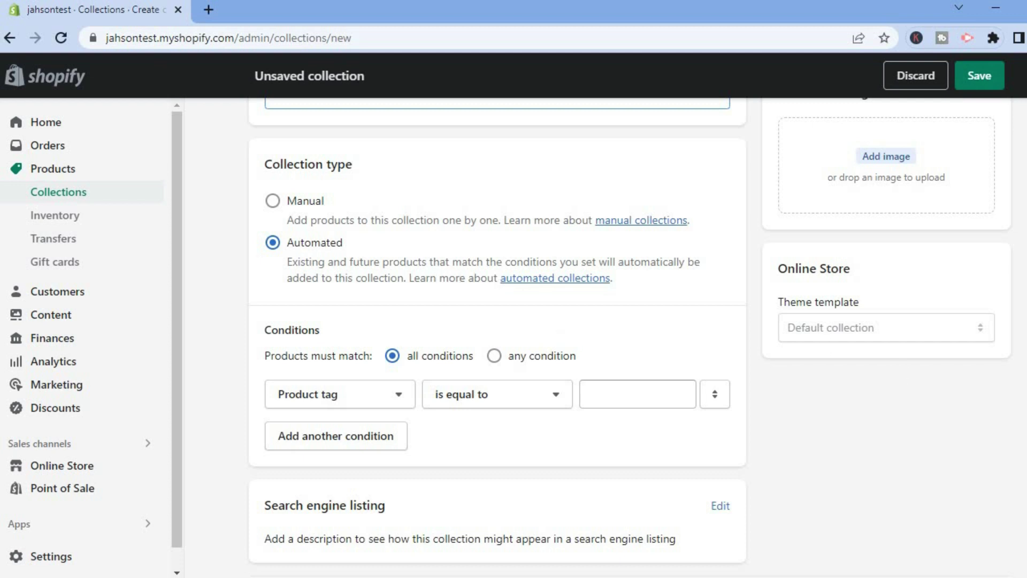
Set the collection's first condition to Price is greater than 20
scroll(560, 311, "down", 1)
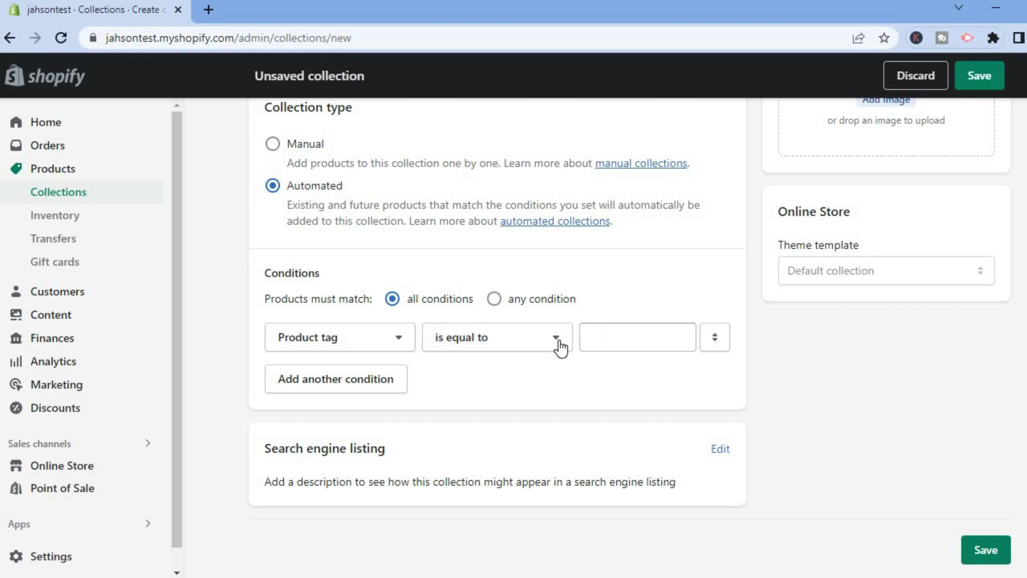
left_click(539, 345)
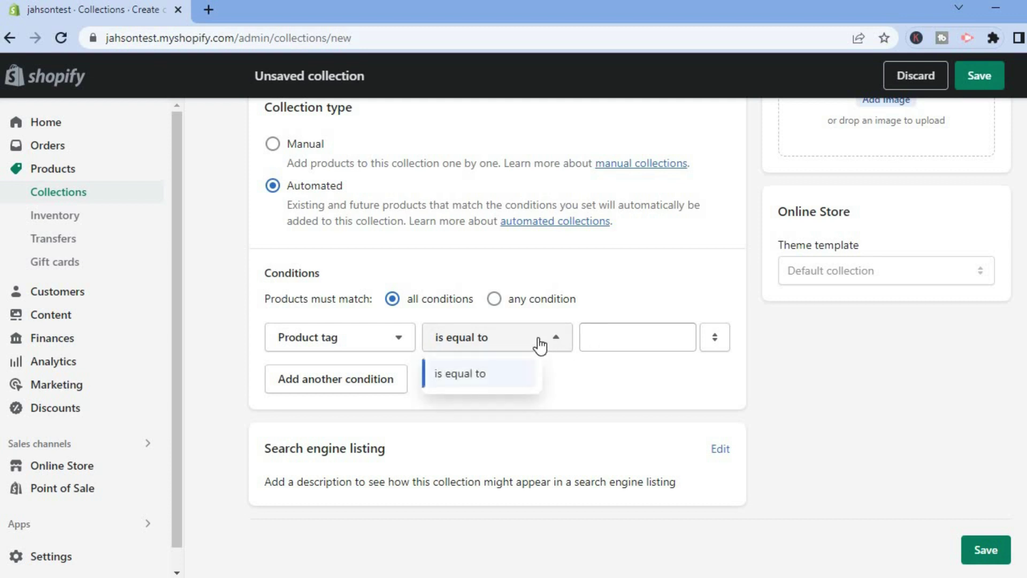
left_click(359, 344)
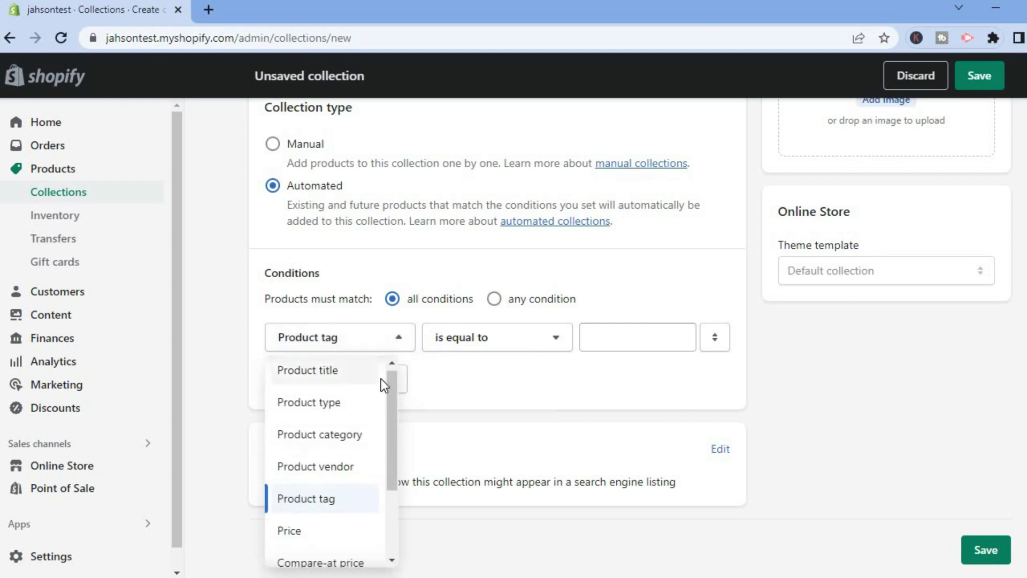
left_click(315, 466)
left_click(392, 347)
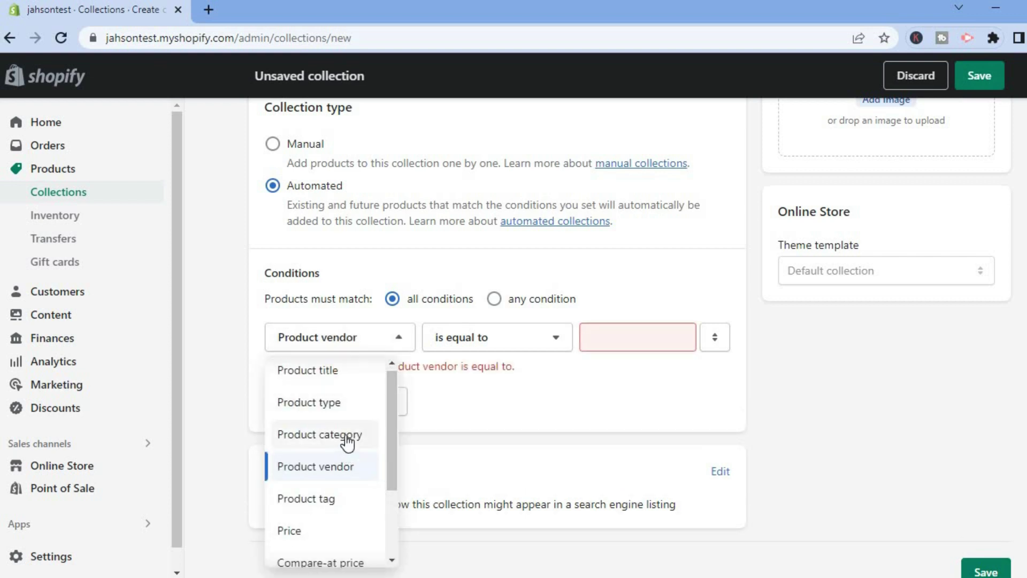
left_click(315, 502)
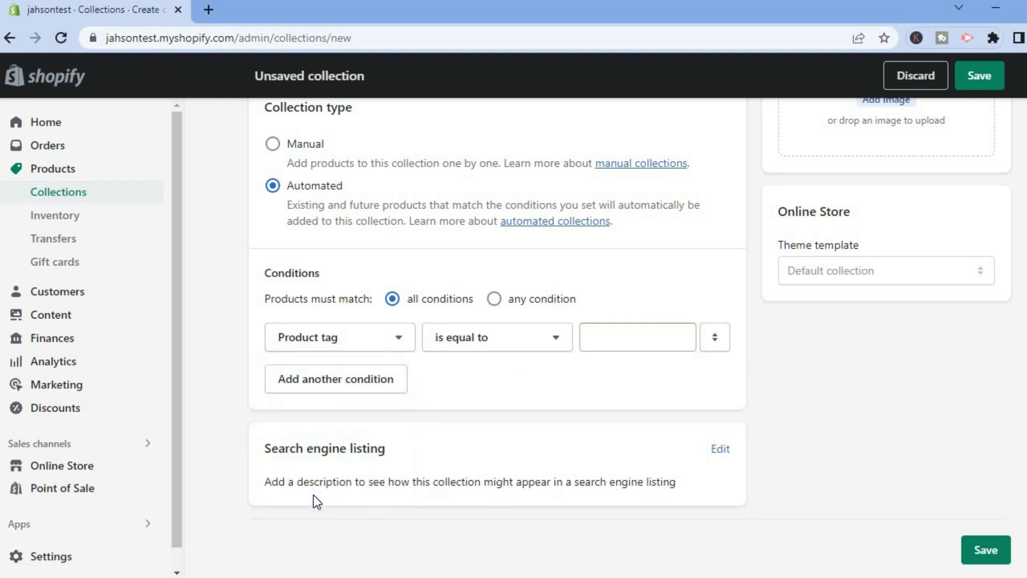
left_click(390, 342)
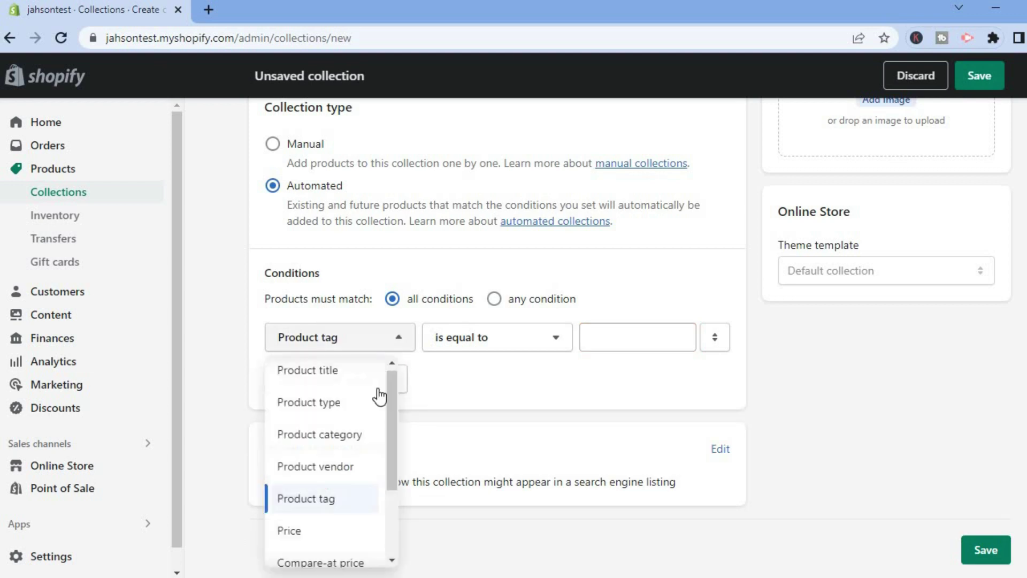
left_click(305, 531)
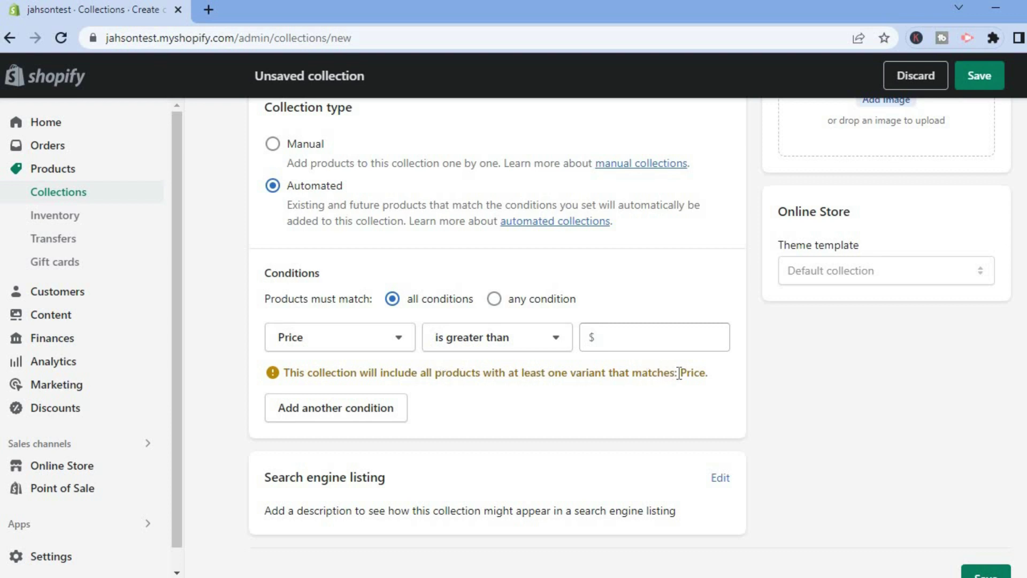
left_click(647, 328)
type("20")
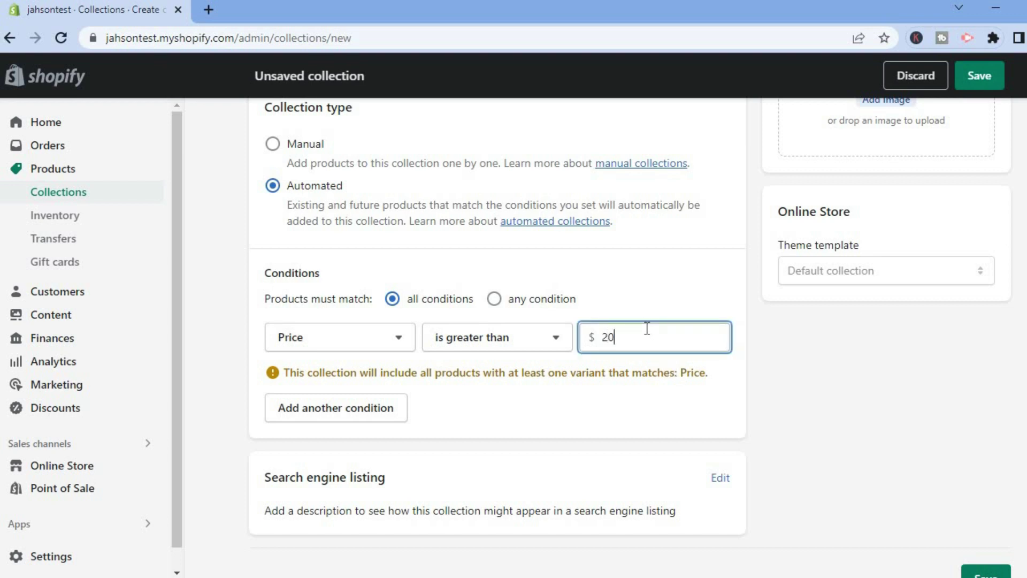
Add a second condition, Price is greater than 15, and save the summer collection
left_click(360, 423)
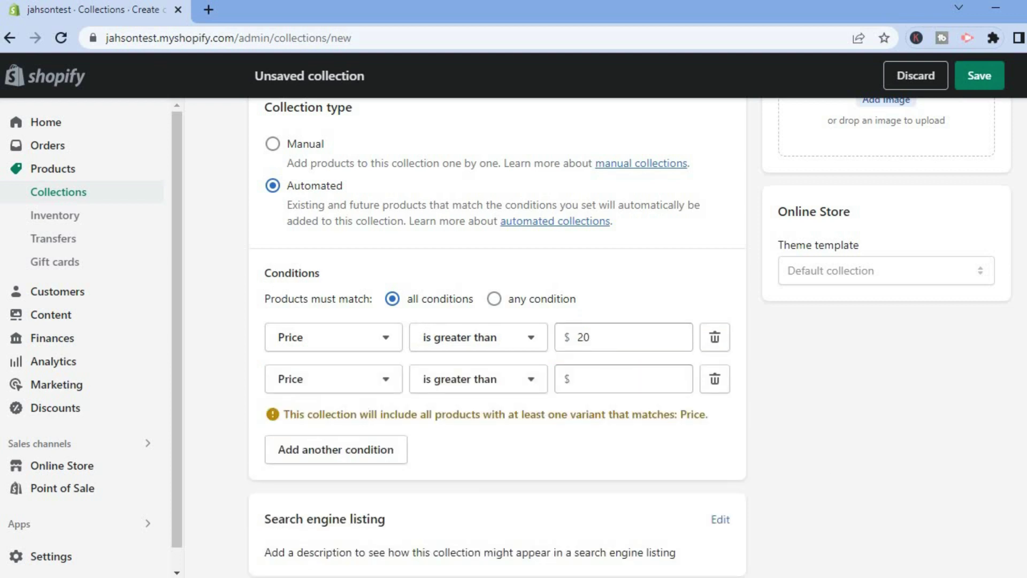
scroll(498, 332, "down", 2)
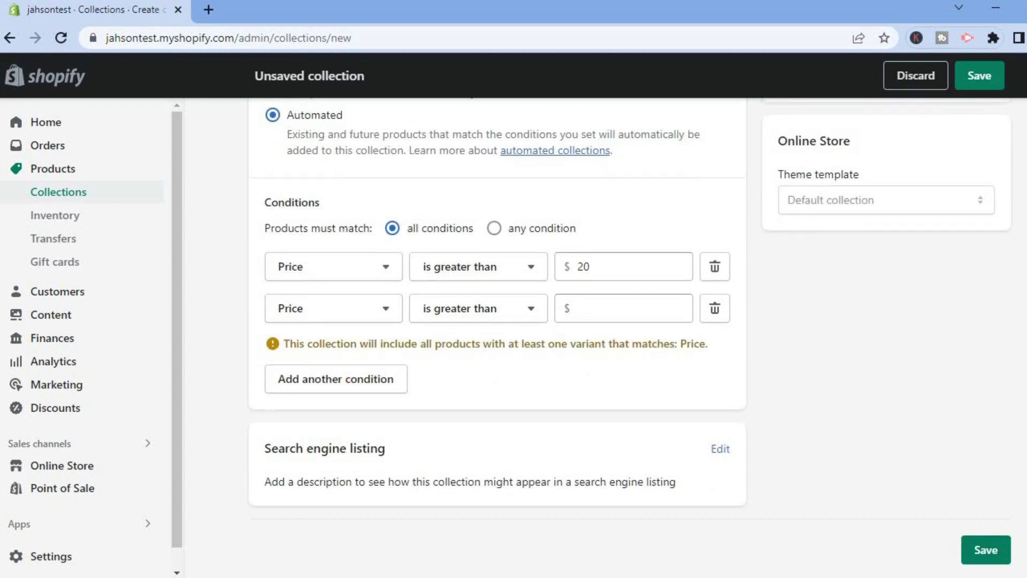
left_click(986, 551)
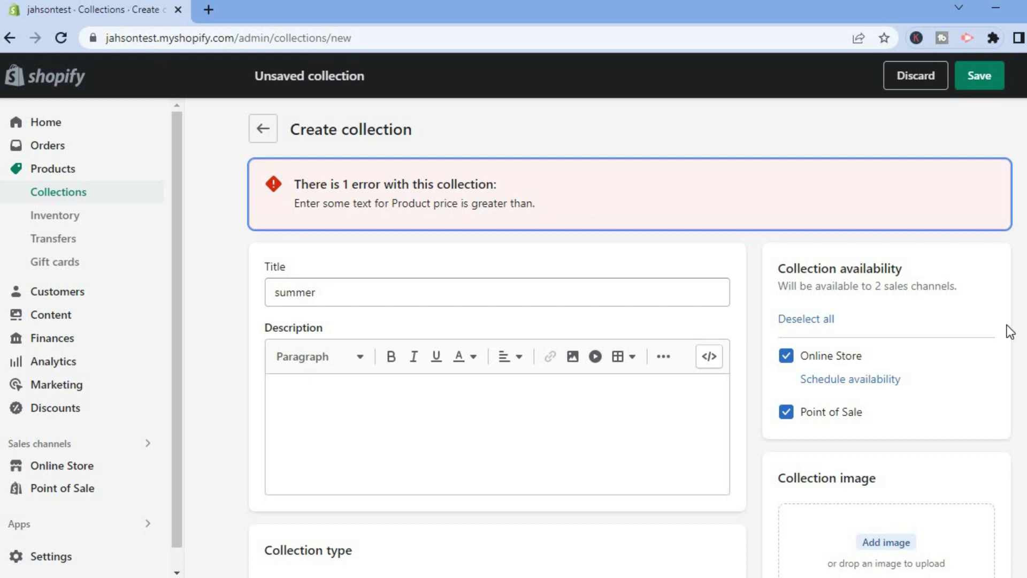
scroll(630, 335, "down", 9)
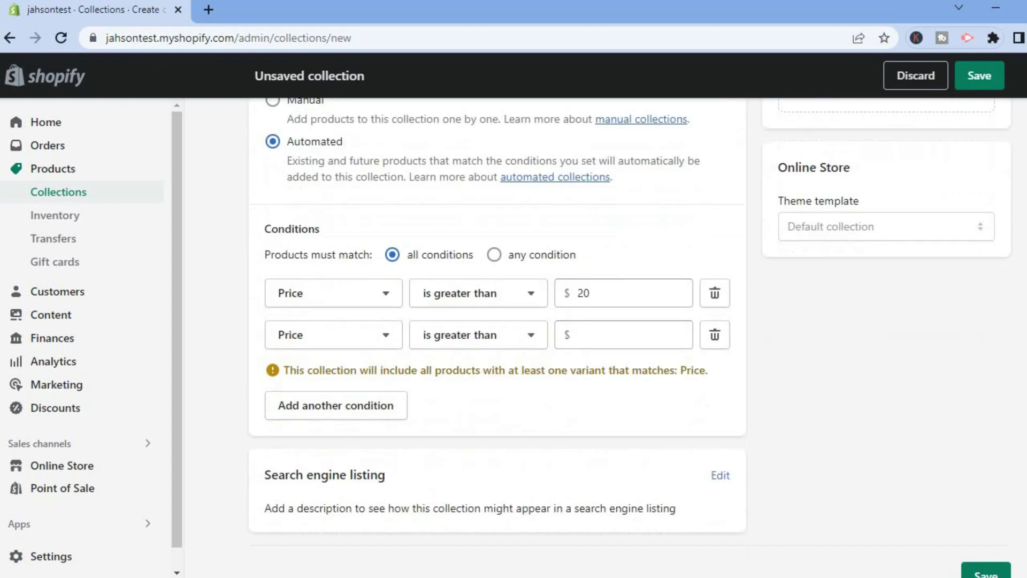
left_click(611, 337)
type("15")
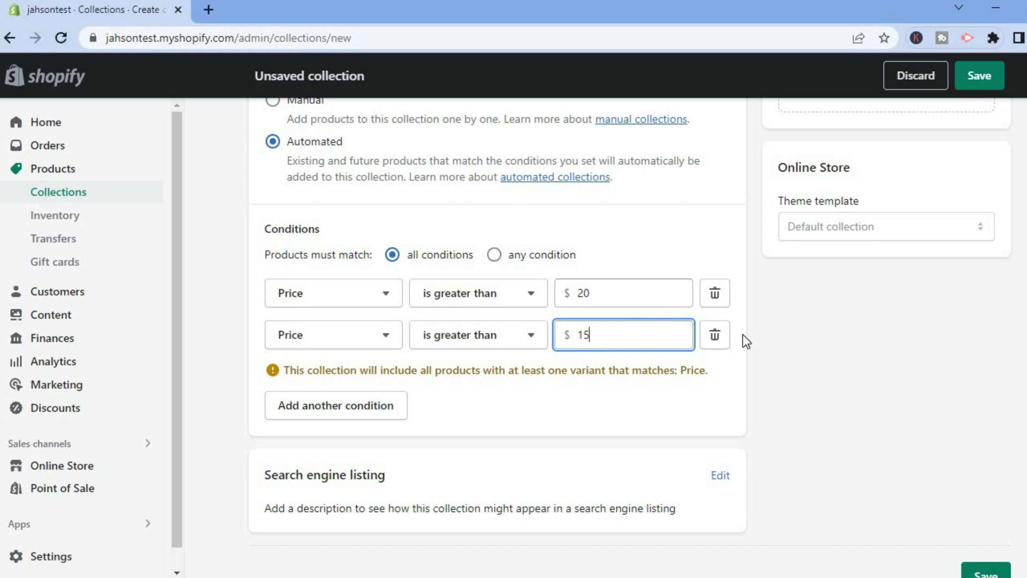
left_click(973, 75)
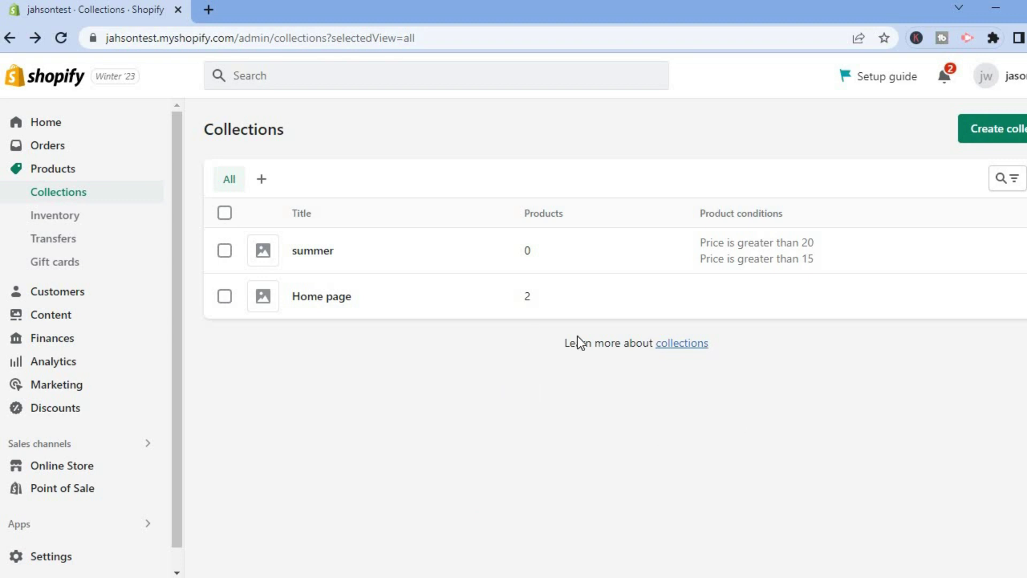
Create a manual collection titled 'Example' and save it
left_click(987, 135)
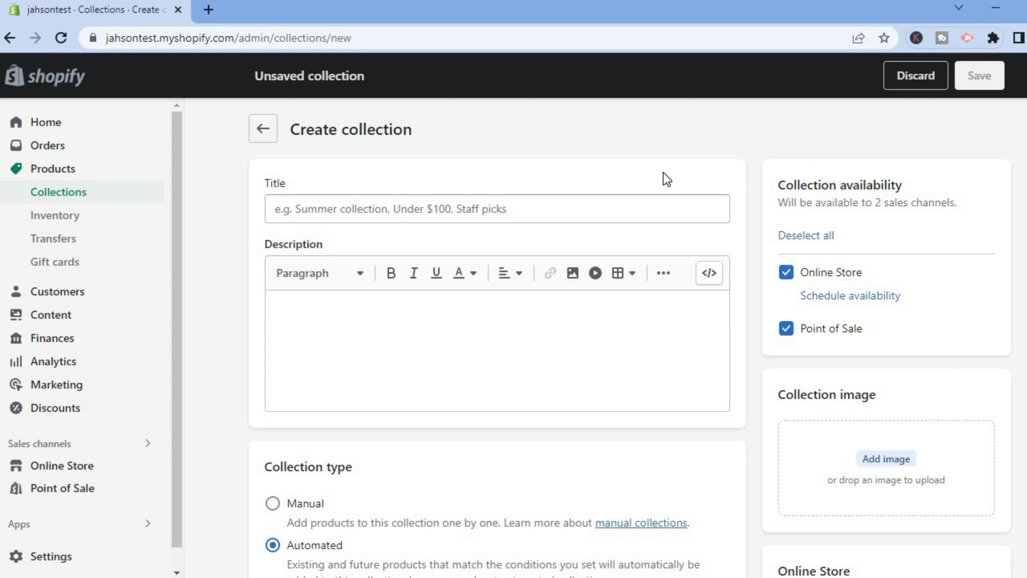
left_click(596, 209)
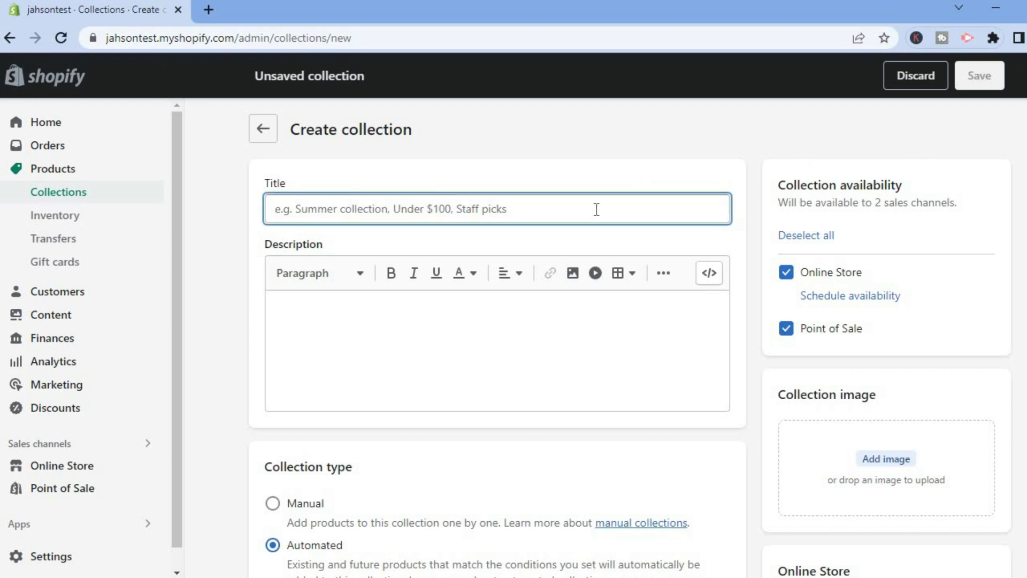
type("Exa")
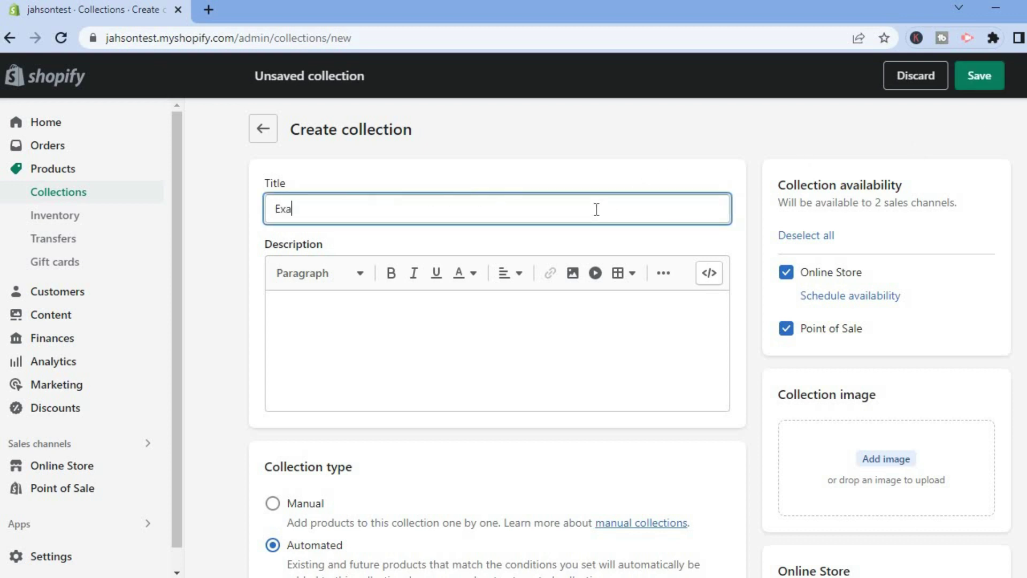
type("mple")
left_click(273, 505)
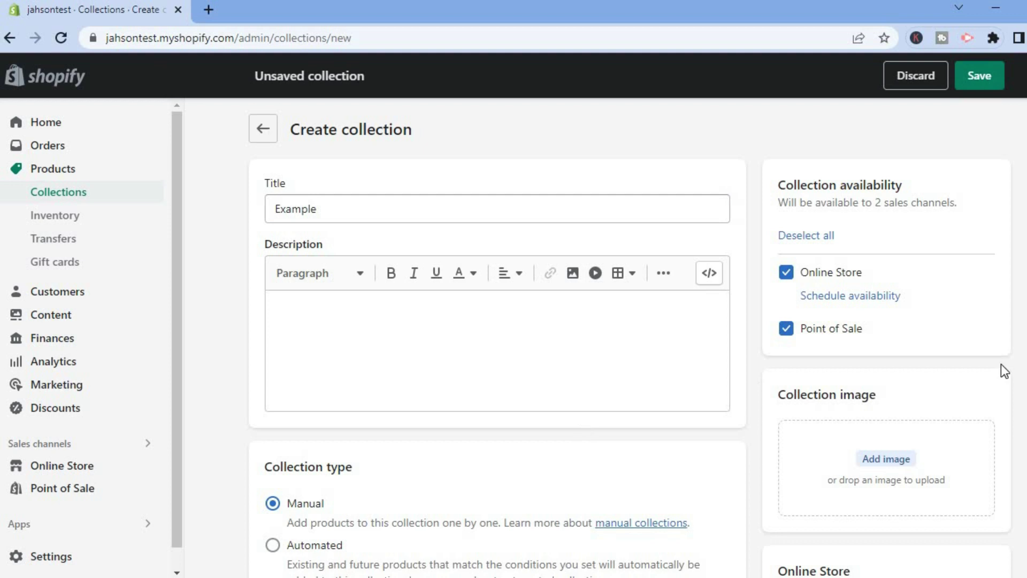
scroll(498, 337, "down", 3)
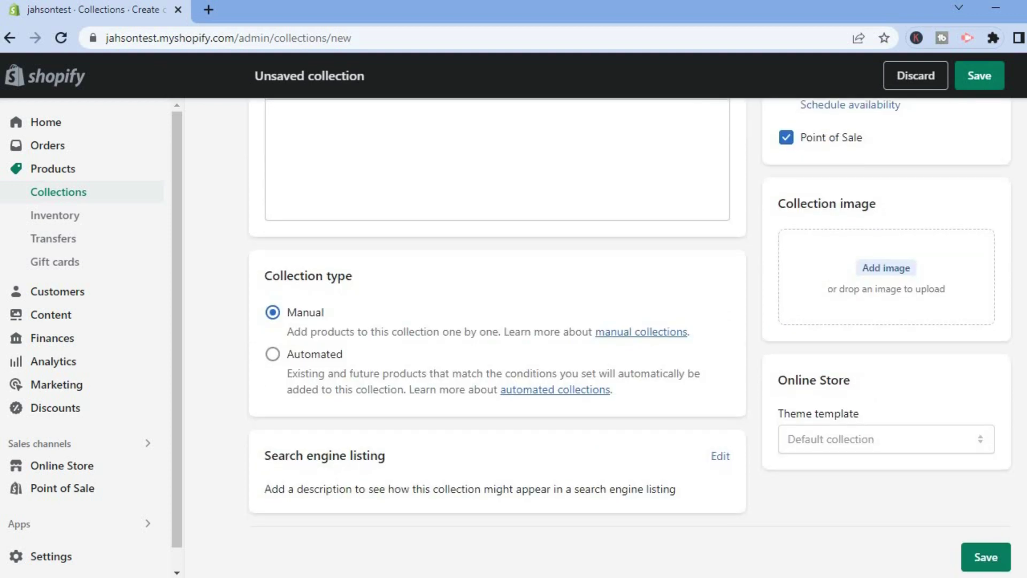
left_click(987, 559)
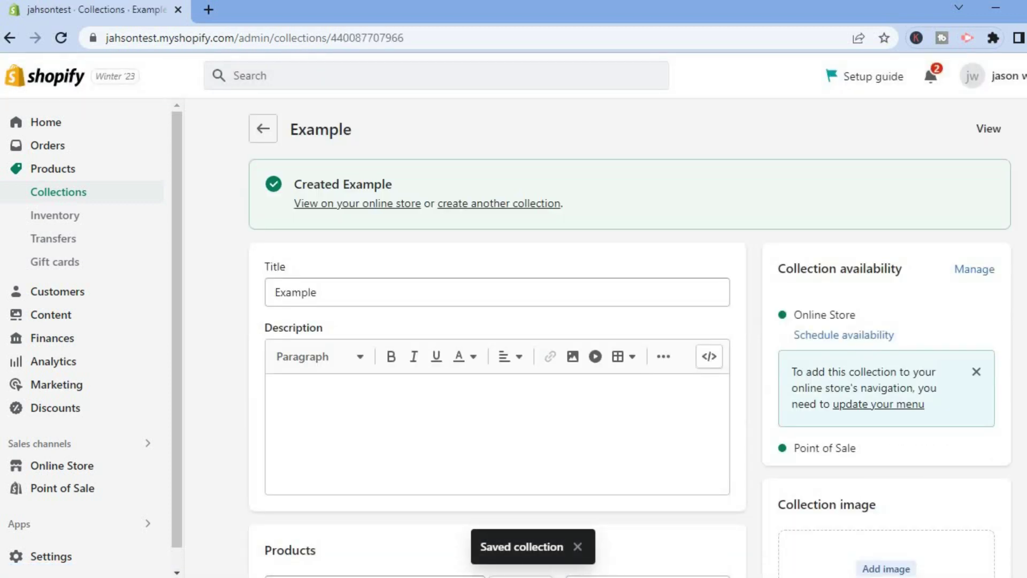
Add the LIVING IN THE LIGHT PDF and sensor headlamp products to the Example collection
scroll(500, 389, "down", 5)
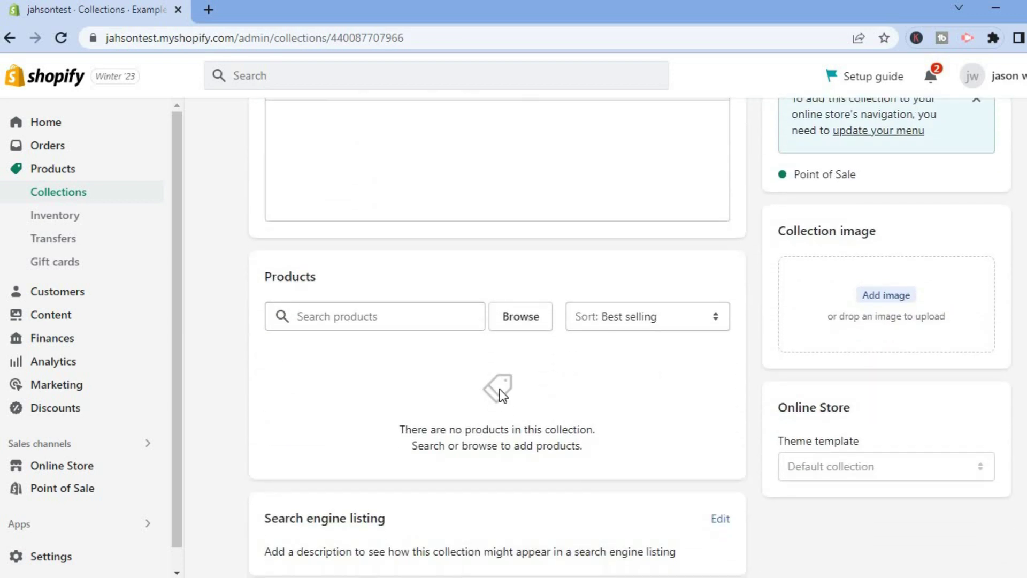
left_click(398, 316)
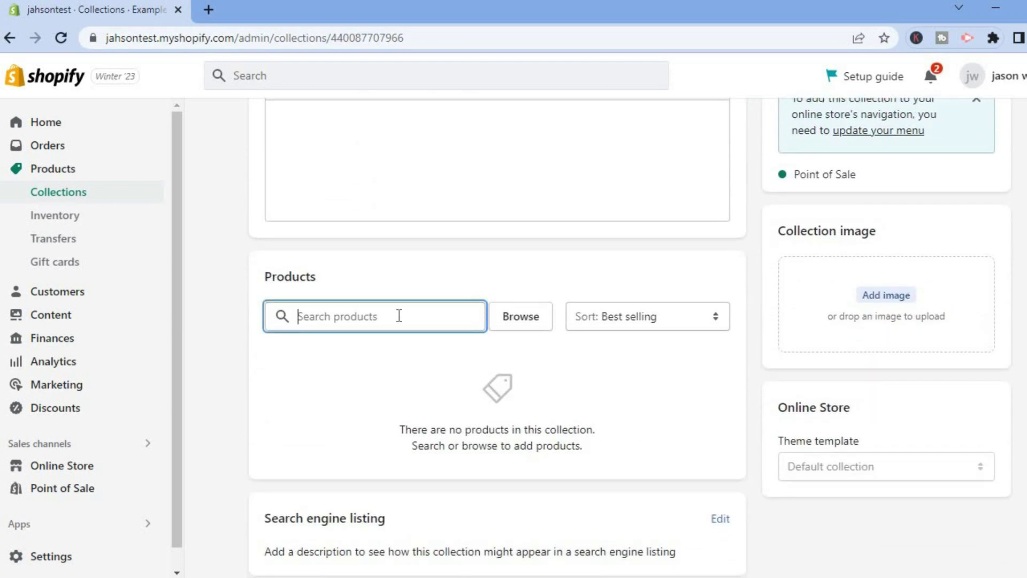
left_click(517, 321)
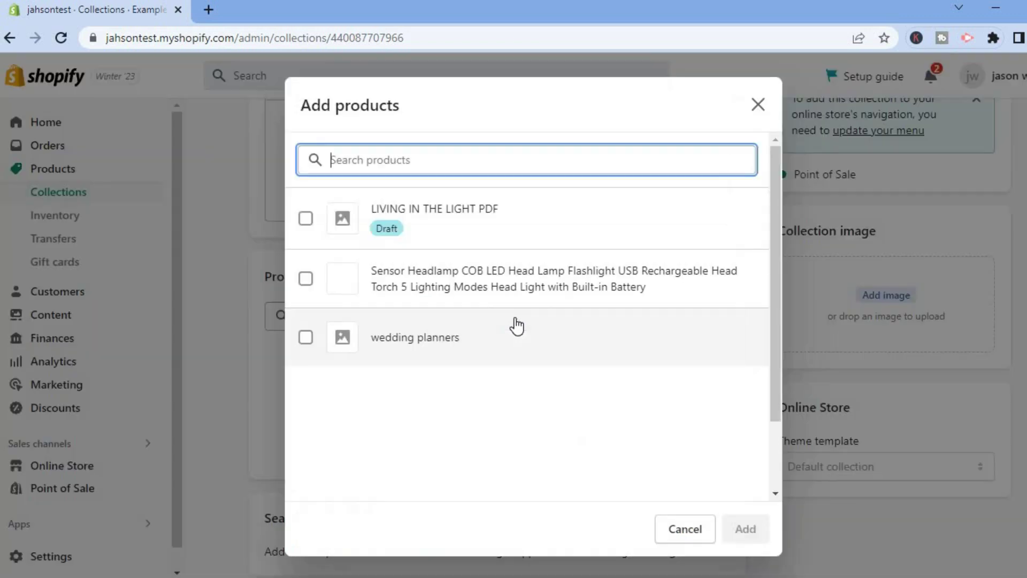
left_click(305, 220)
left_click(304, 283)
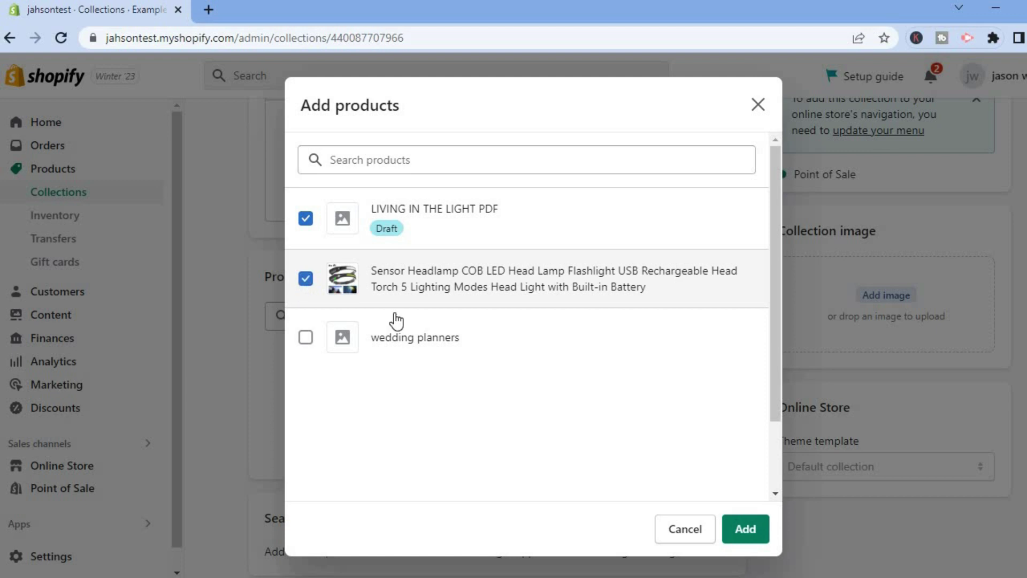
left_click(750, 537)
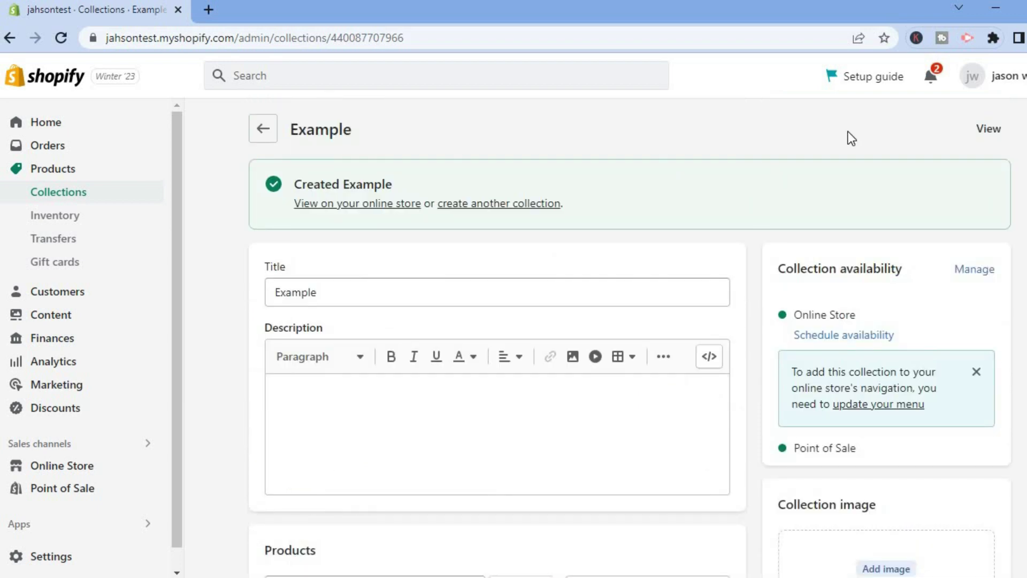
View the Example collection on the storefront and scroll through it
left_click(986, 130)
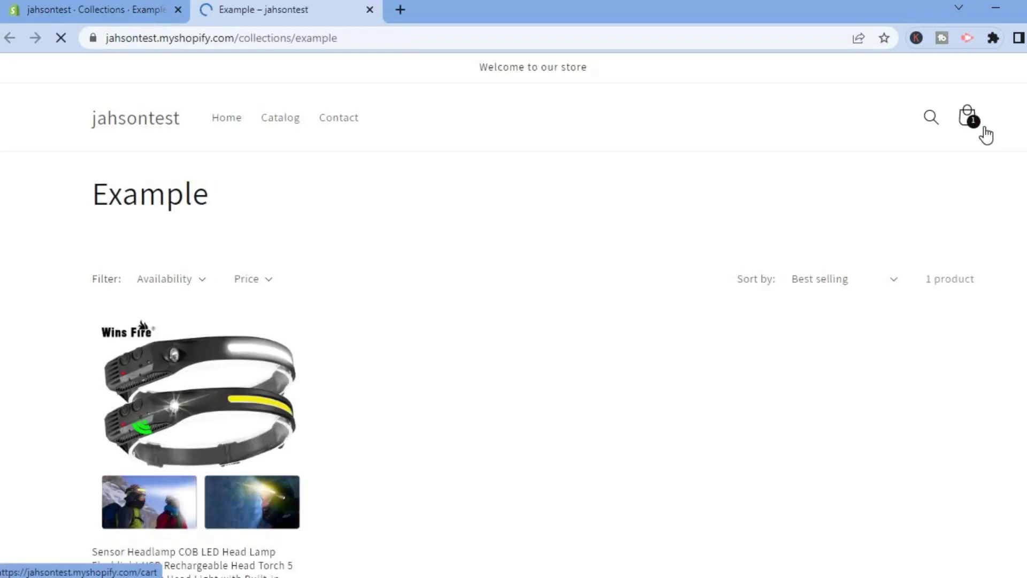
scroll(514, 289, "down", 5)
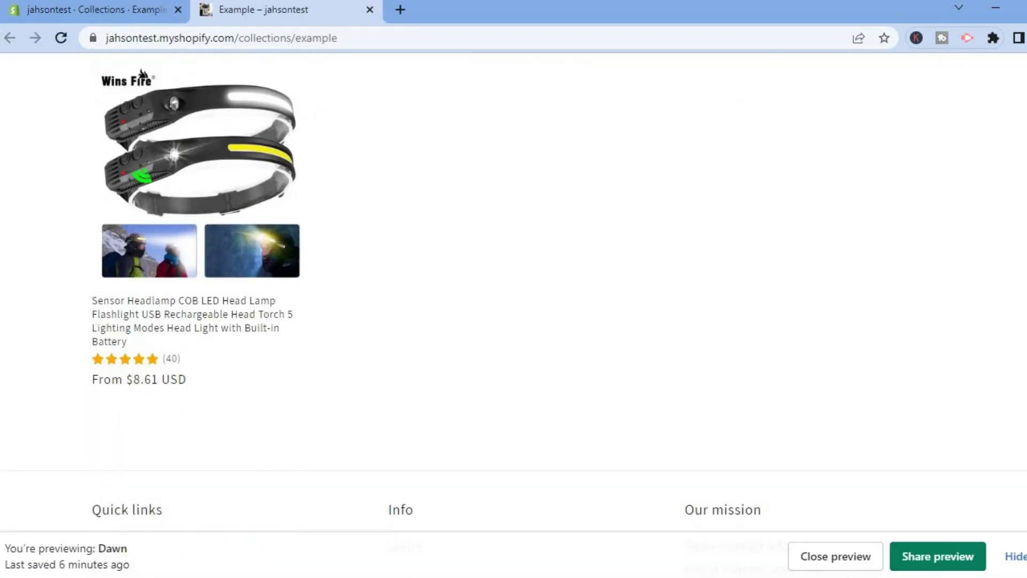
scroll(514, 289, "up", 4)
scroll(408, 199, "up", 1)
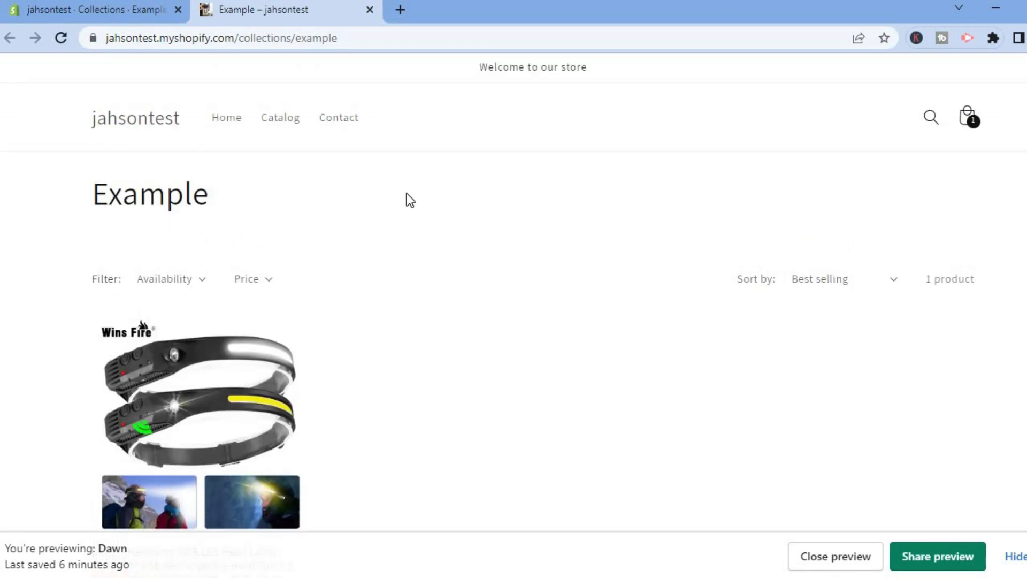
Return to admin and reopen the Dawn theme editor on the Default page template
left_click(370, 10)
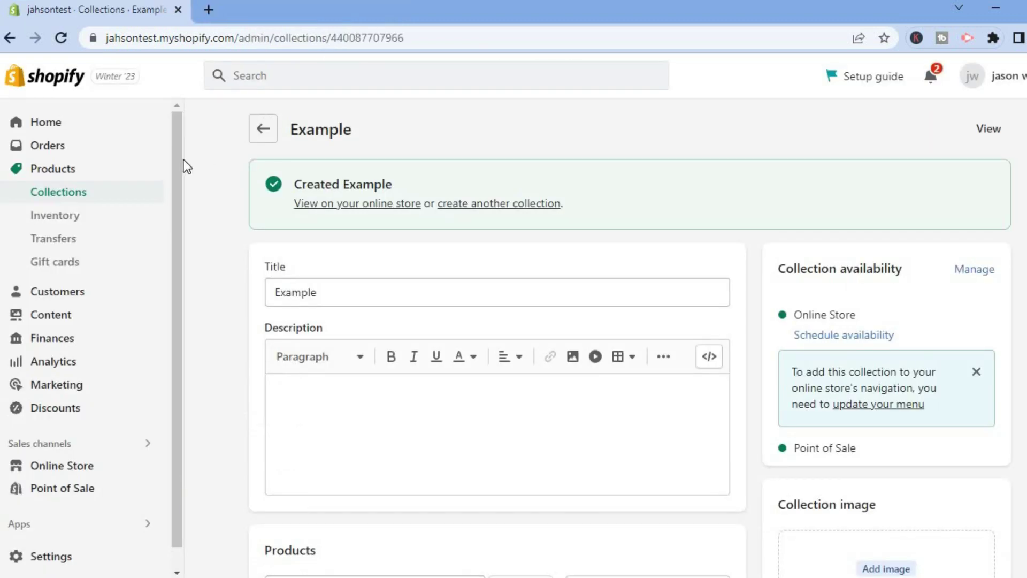
scroll(173, 235, "down", 1)
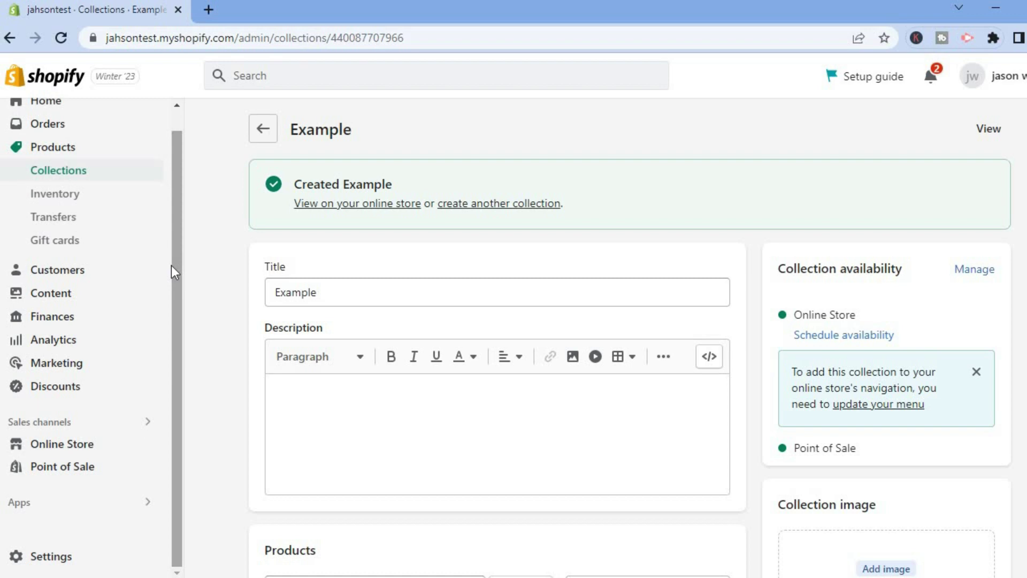
left_click(82, 451)
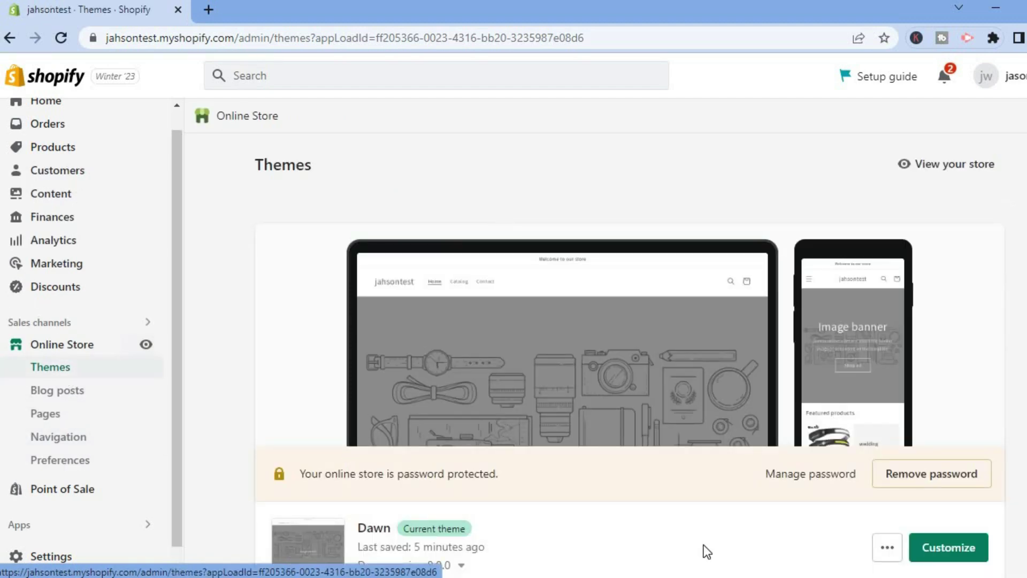
left_click(963, 551)
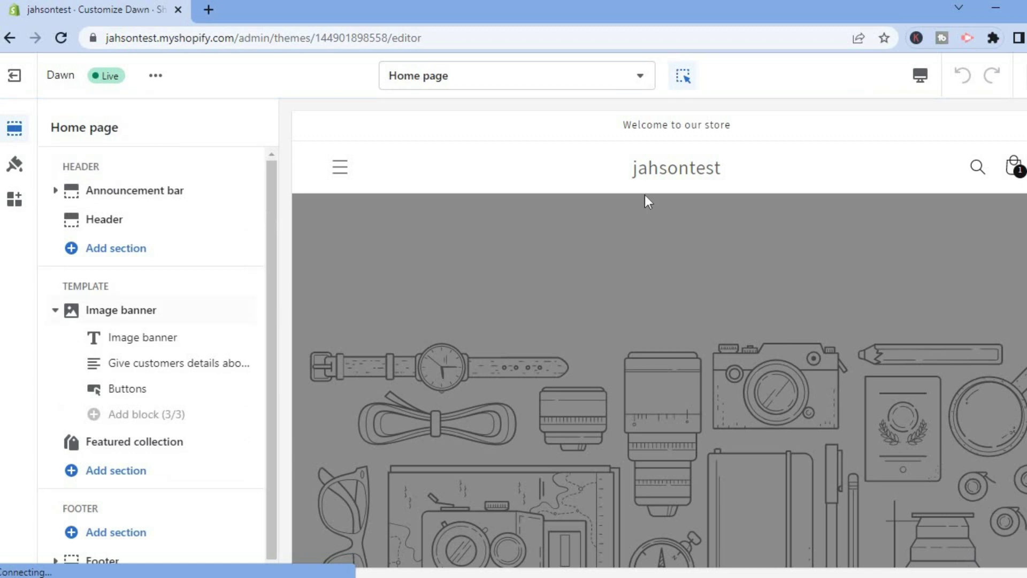
left_click(550, 82)
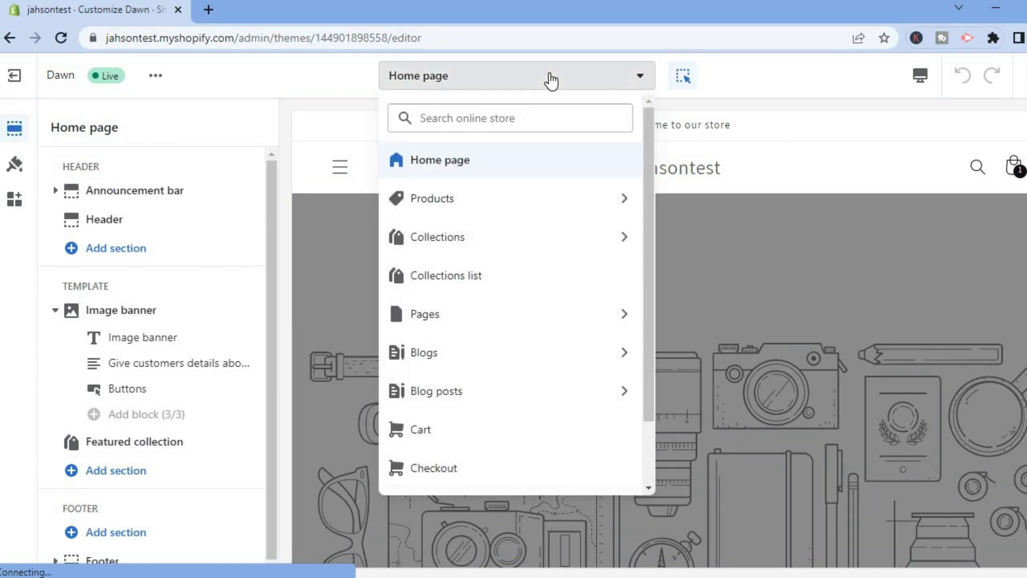
left_click(458, 314)
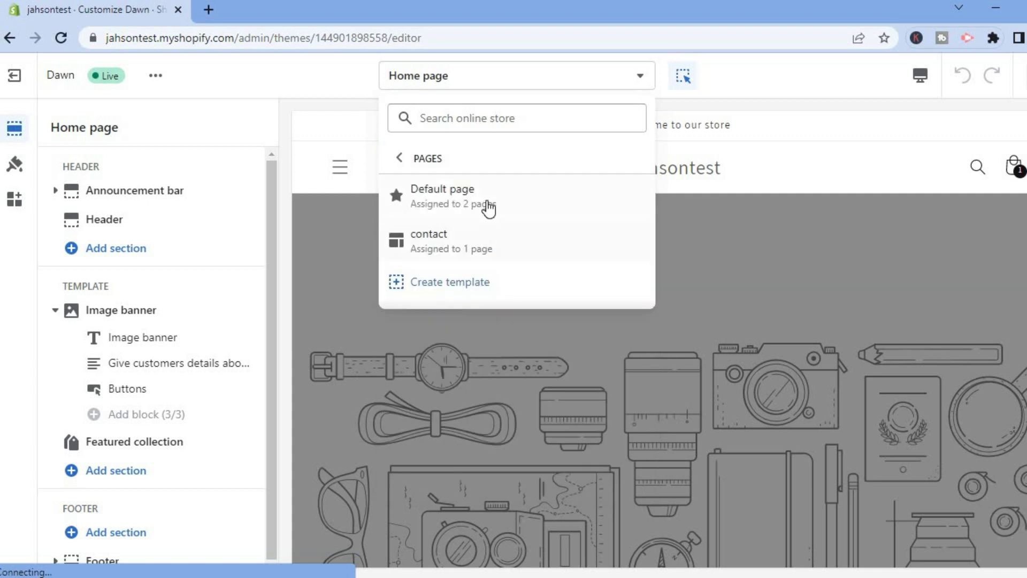
left_click(487, 206)
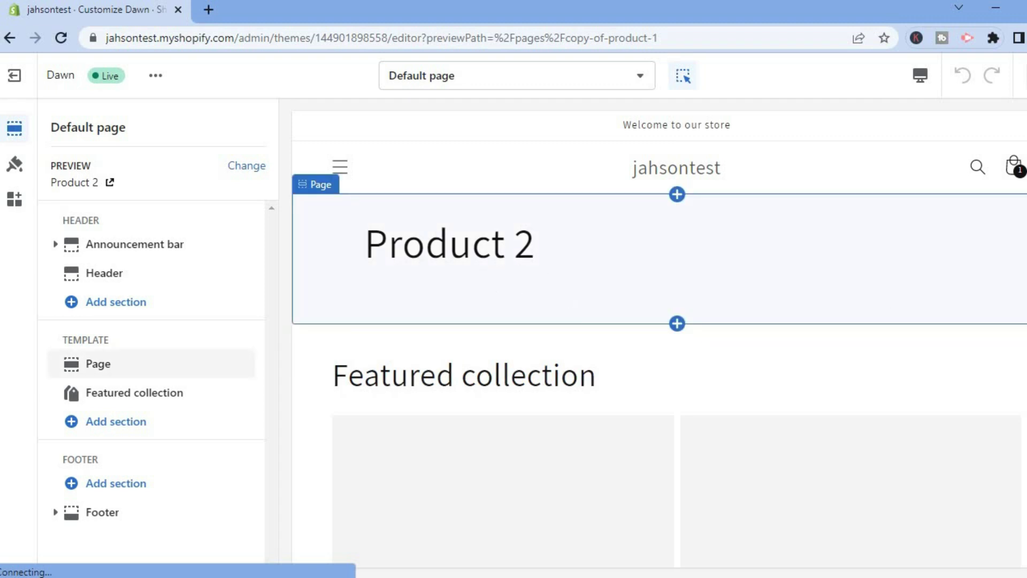
Browse the section types available to add to the Default page template
scroll(658, 337, "down", 5)
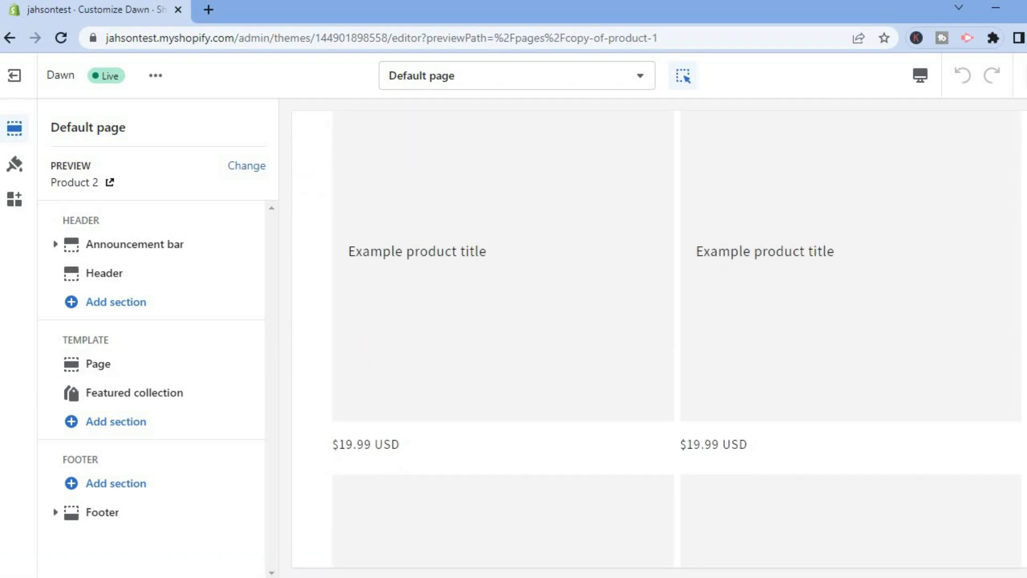
scroll(658, 336, "down", 6)
scroll(658, 337, "down", 4)
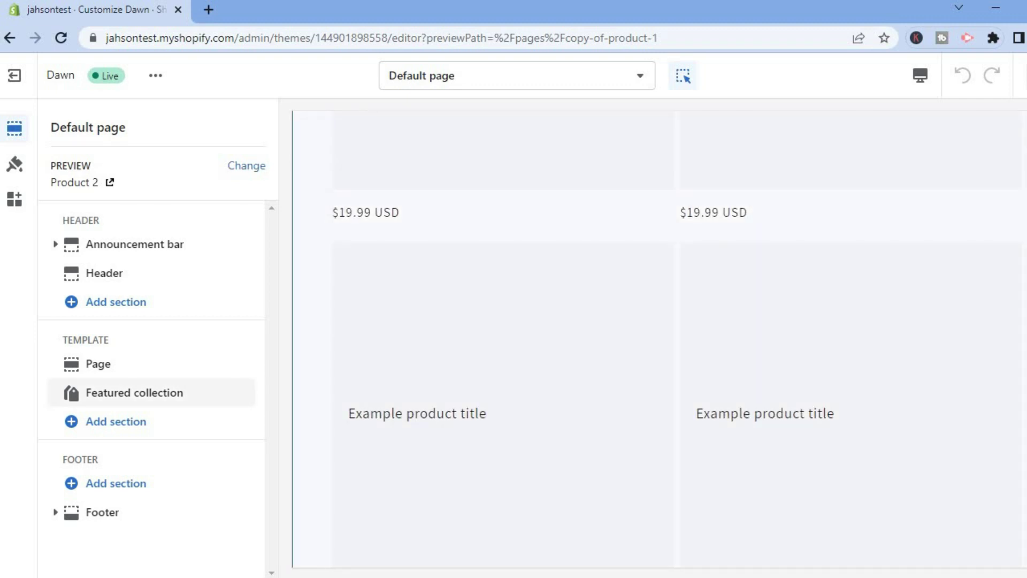
scroll(657, 337, "down", 5)
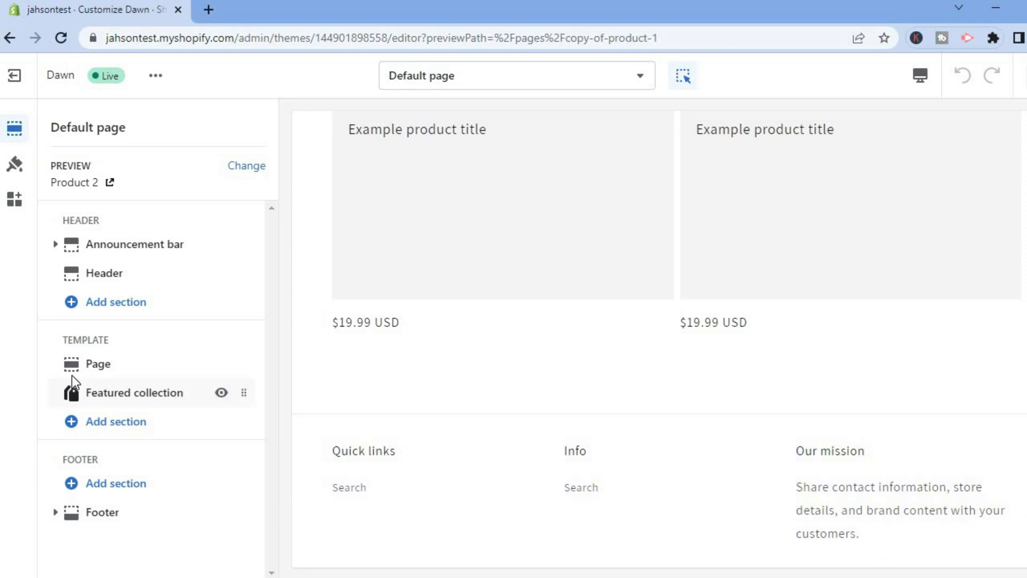
mouse_move(92, 364)
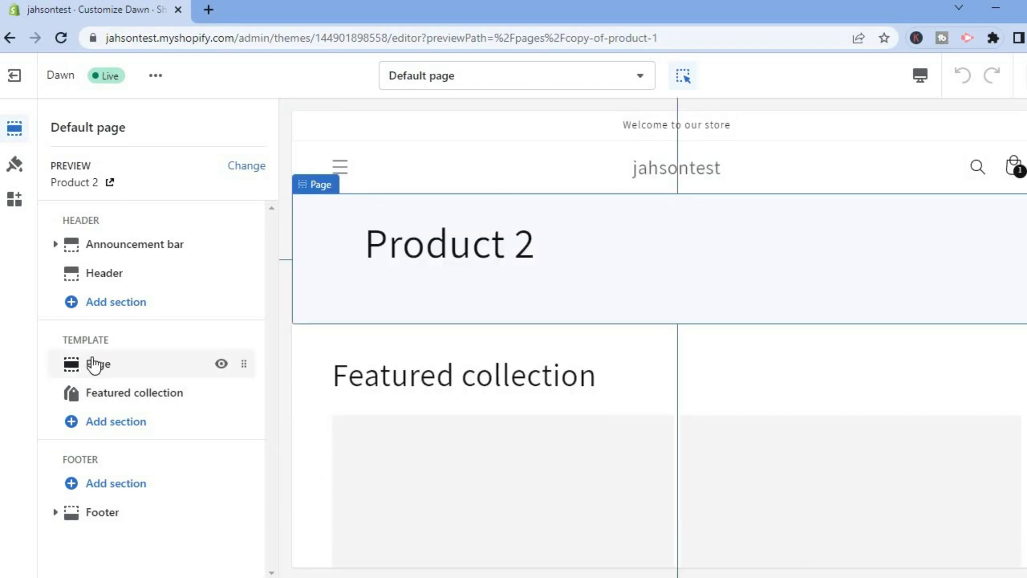
left_click(89, 428)
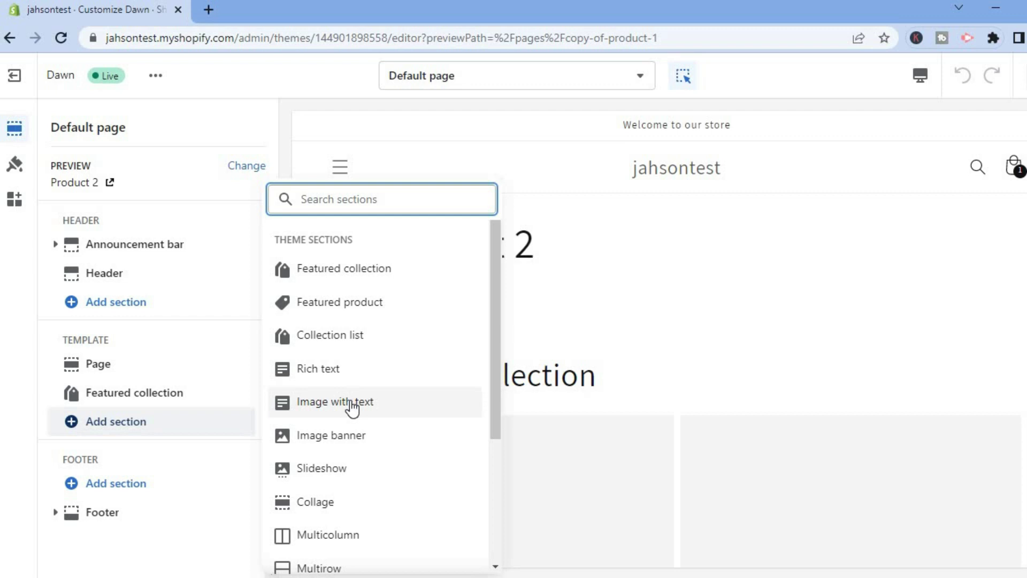
left_click_drag(493, 384, 490, 437)
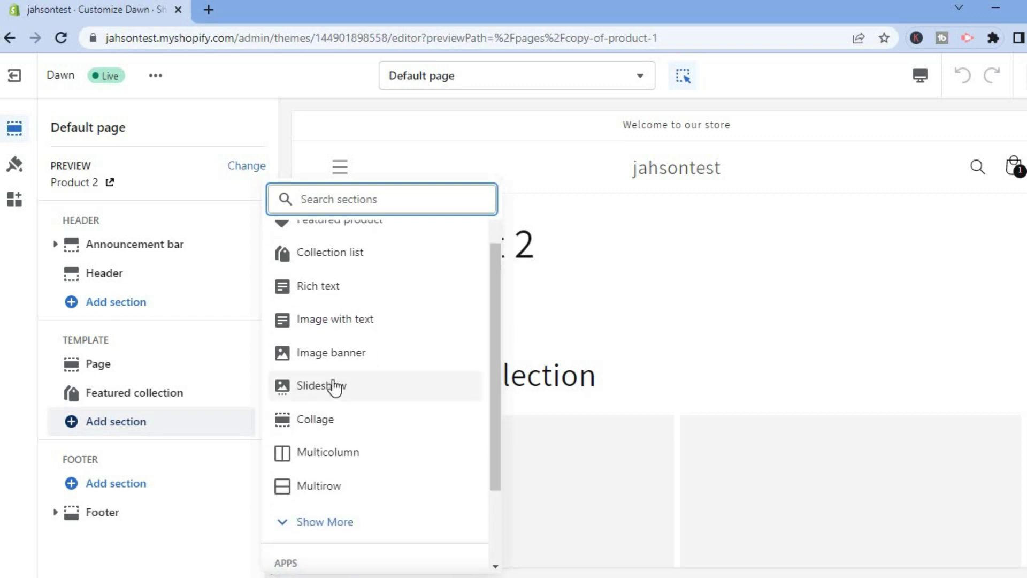
left_click(326, 522)
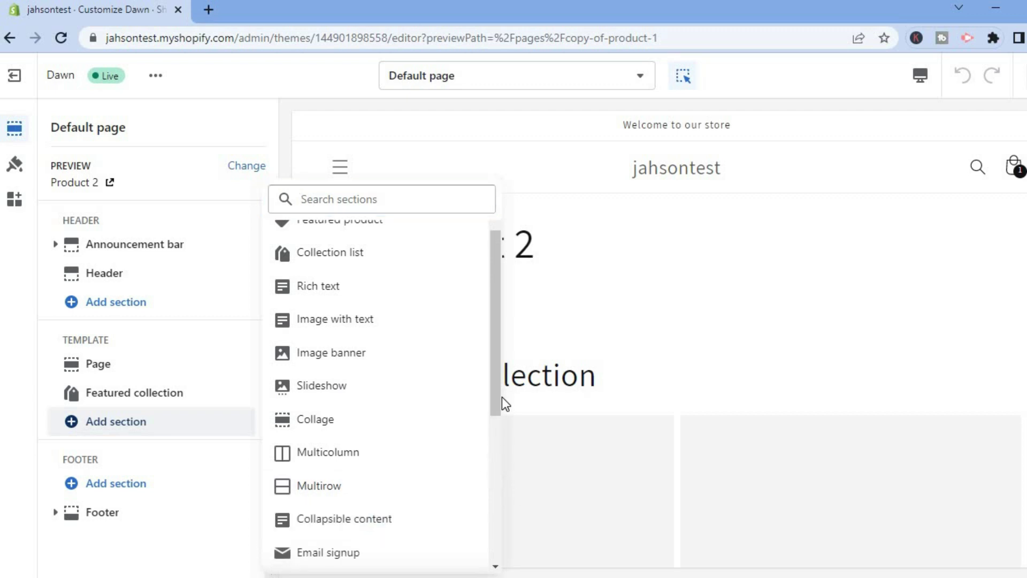
left_click_drag(499, 374, 489, 476)
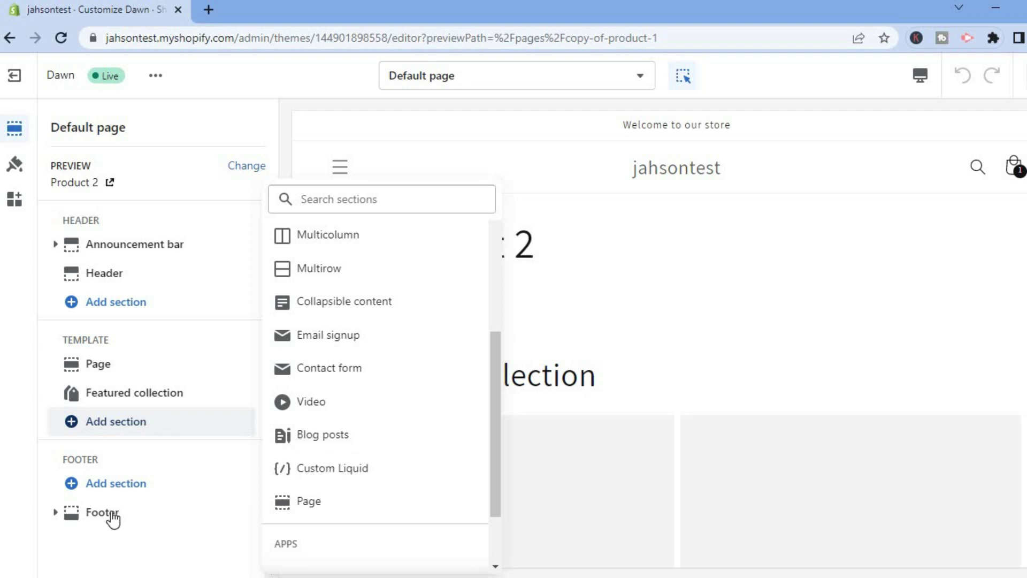
mouse_move(97, 521)
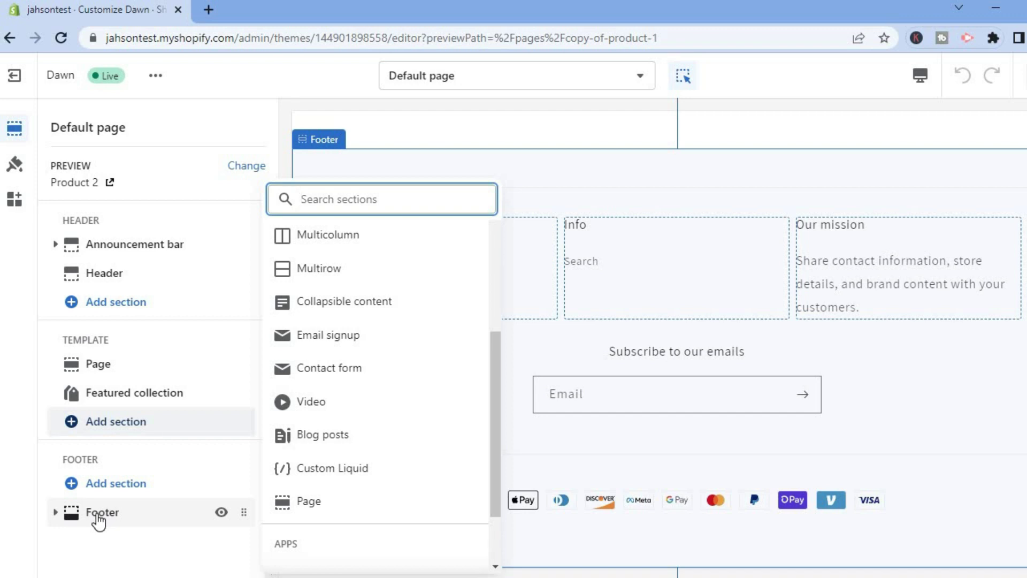
In the Footer section, hide social media icons, show policy links, and enable Follow on Shop
left_click(98, 516)
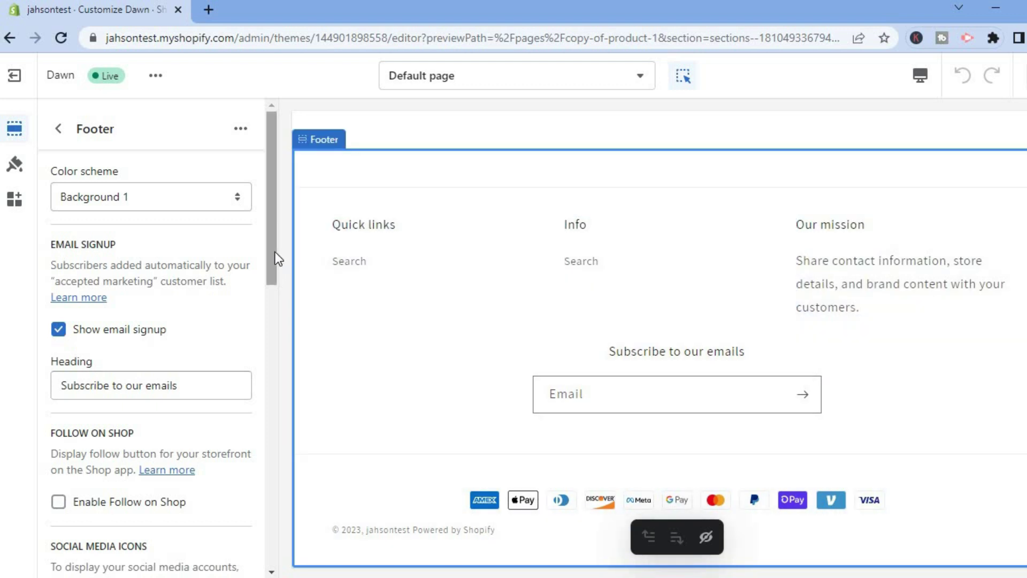
scroll(275, 257, "down", 5)
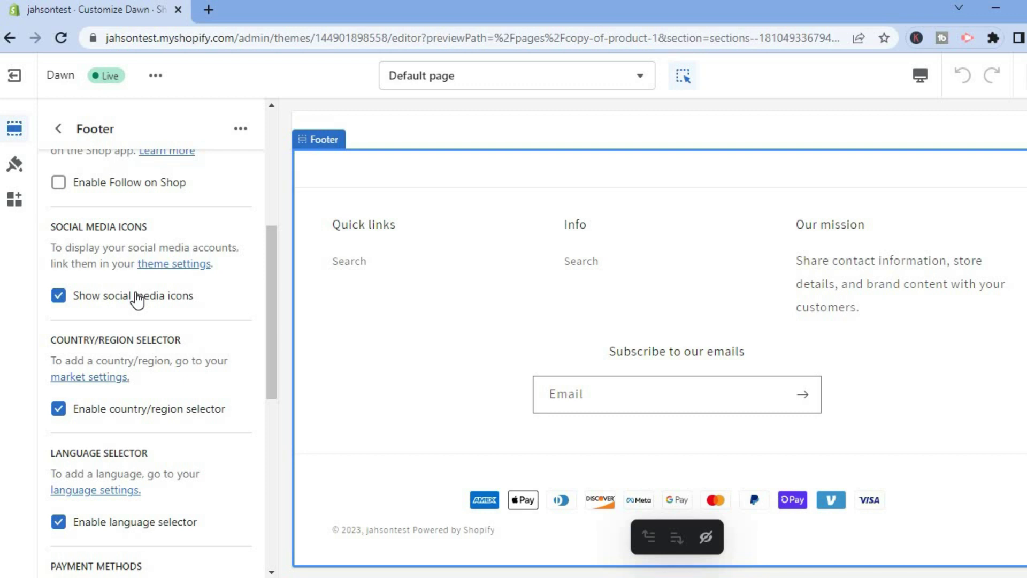
left_click(60, 297)
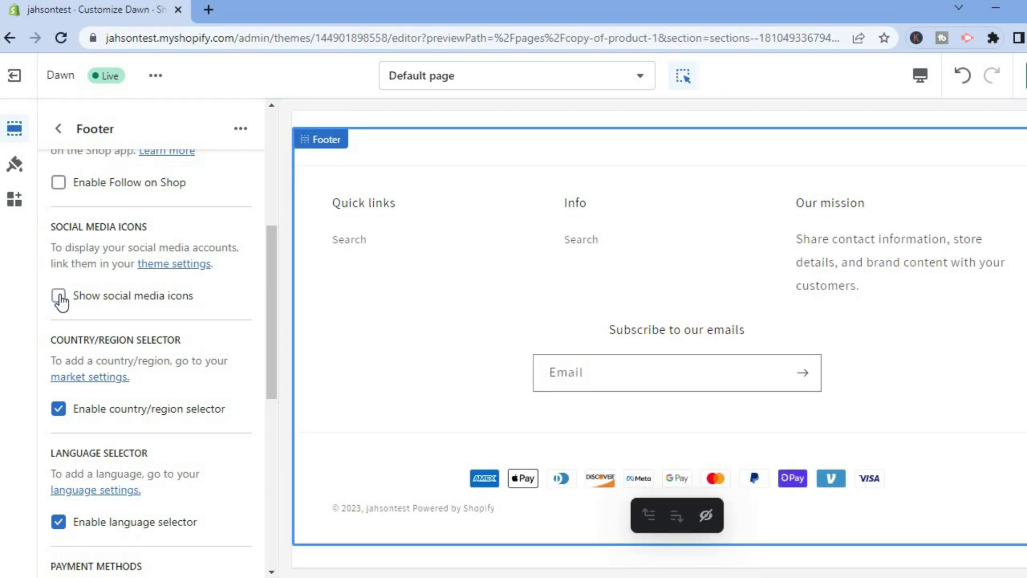
left_click_drag(267, 333, 245, 447)
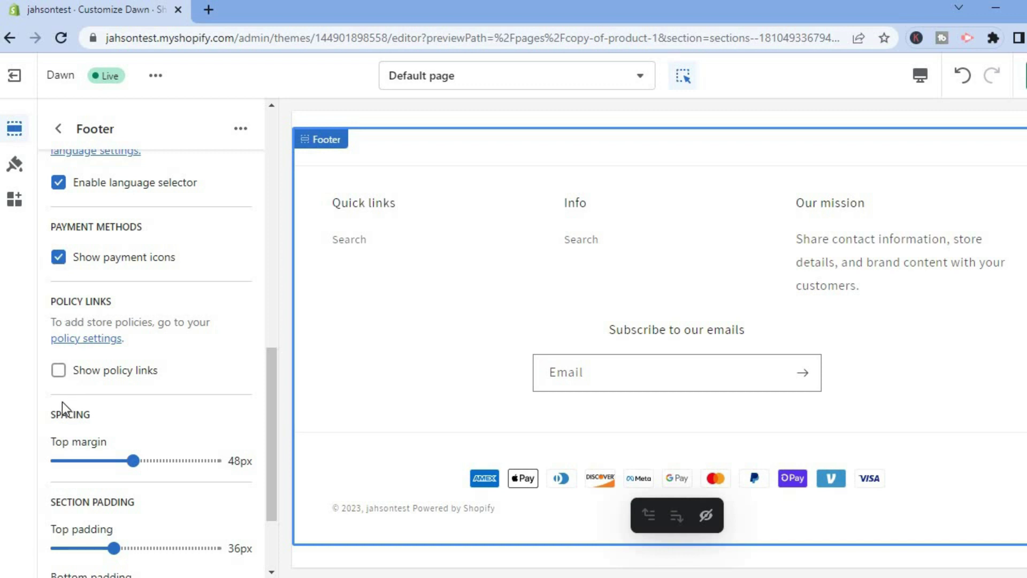
left_click(59, 371)
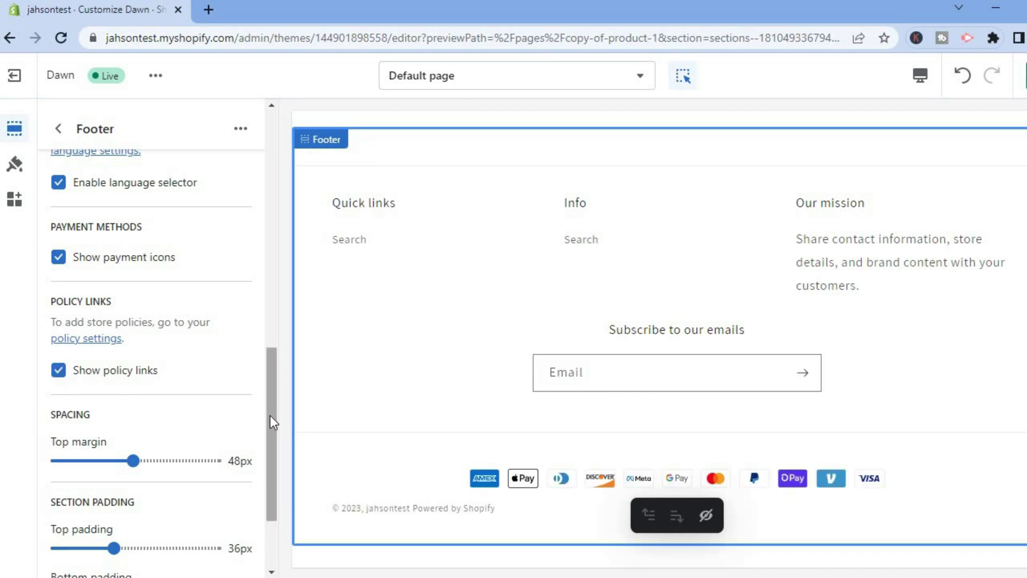
left_click_drag(270, 417, 261, 519)
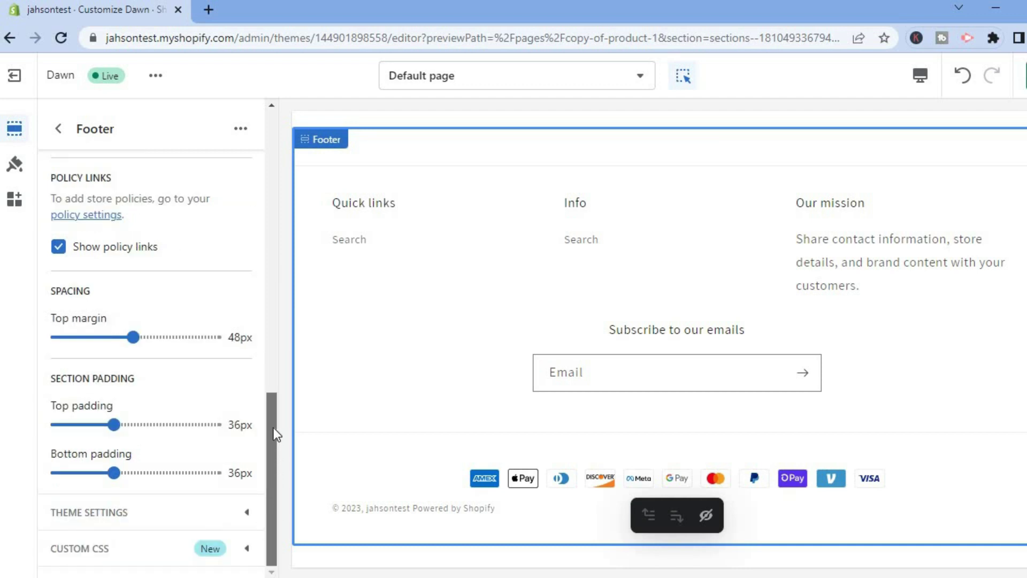
left_click_drag(273, 428, 273, 355)
left_click_drag(277, 291, 277, 233)
left_click(59, 352)
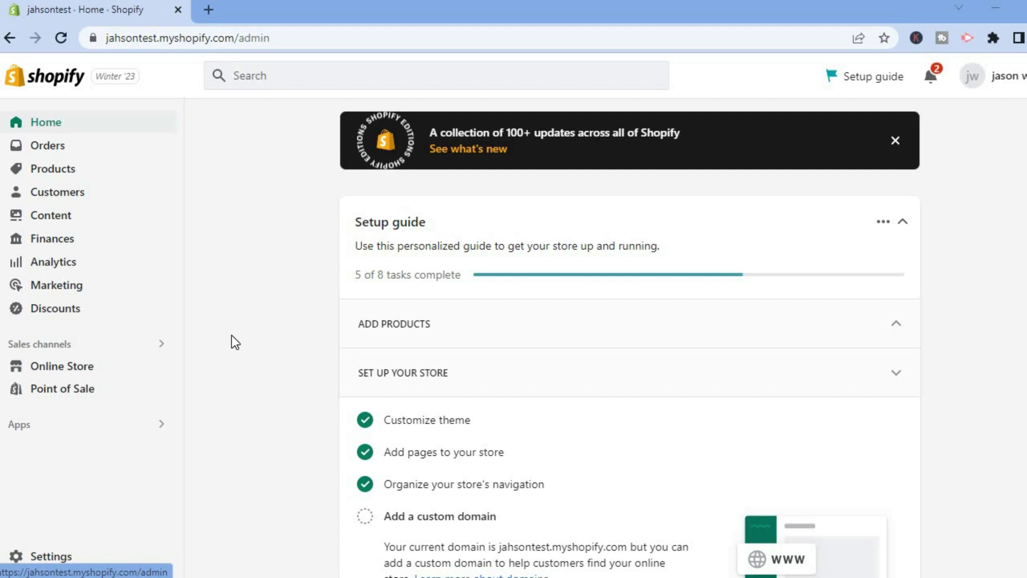
Go to Online Store > Navigation and open the Main menu for editing
left_click(83, 369)
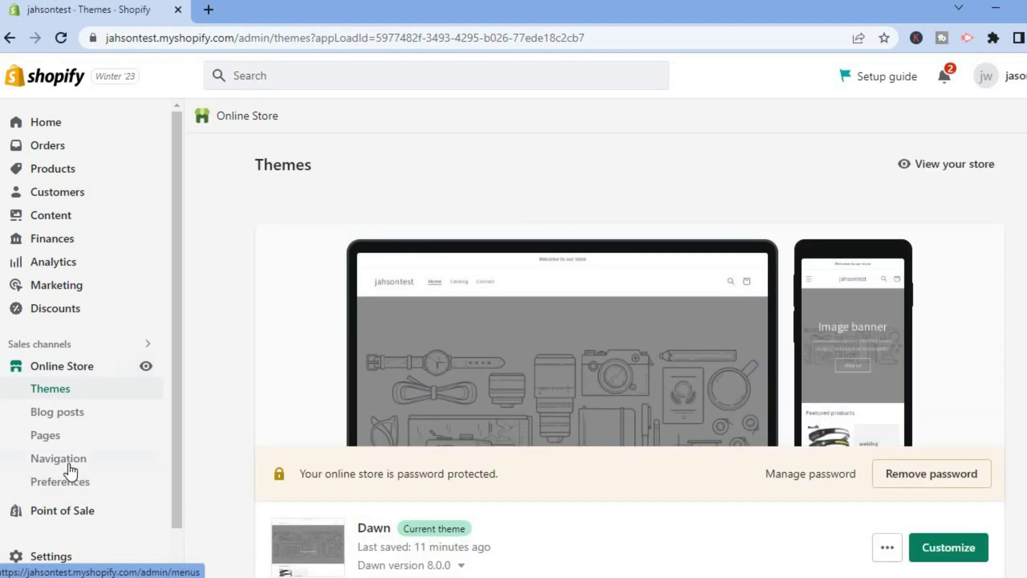
left_click(69, 461)
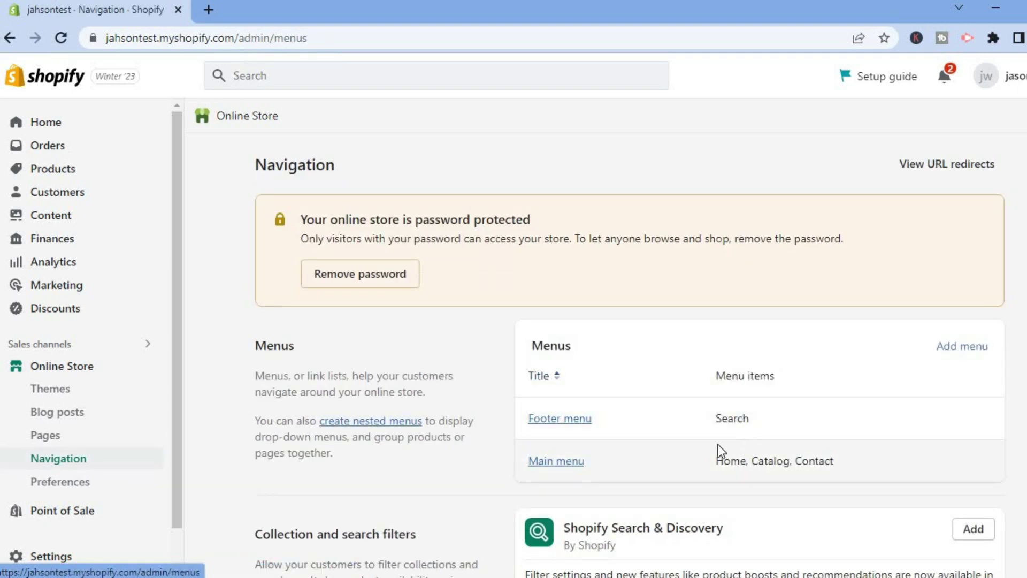
left_click(569, 463)
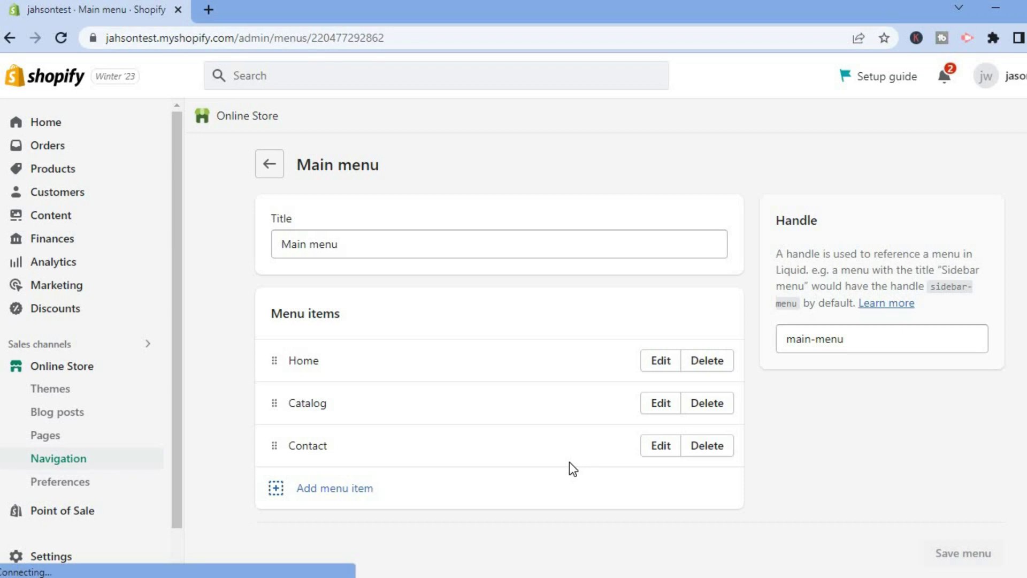
Add a 'product' menu item linked to the Product 1 page
left_click(335, 490)
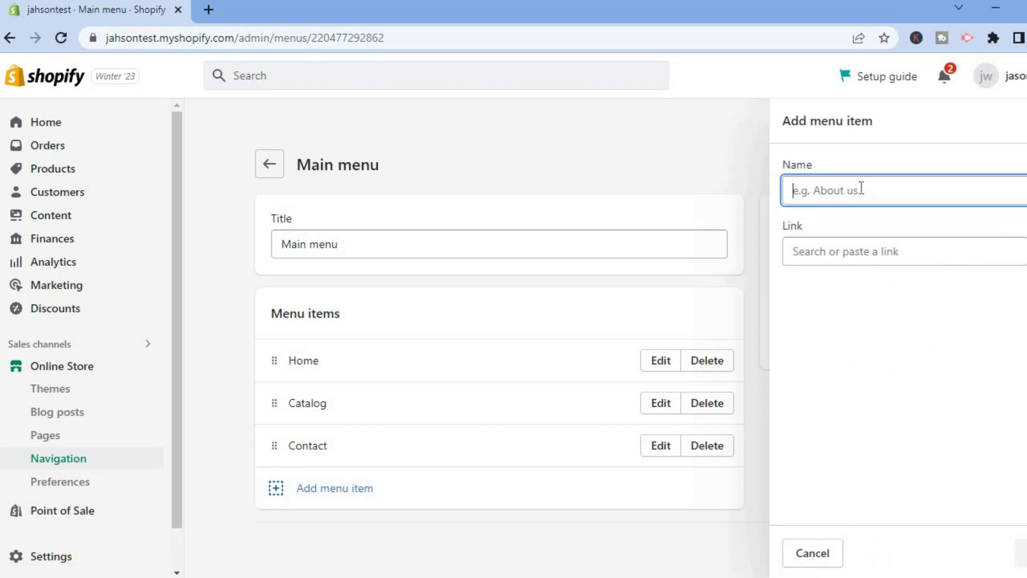
type("pr")
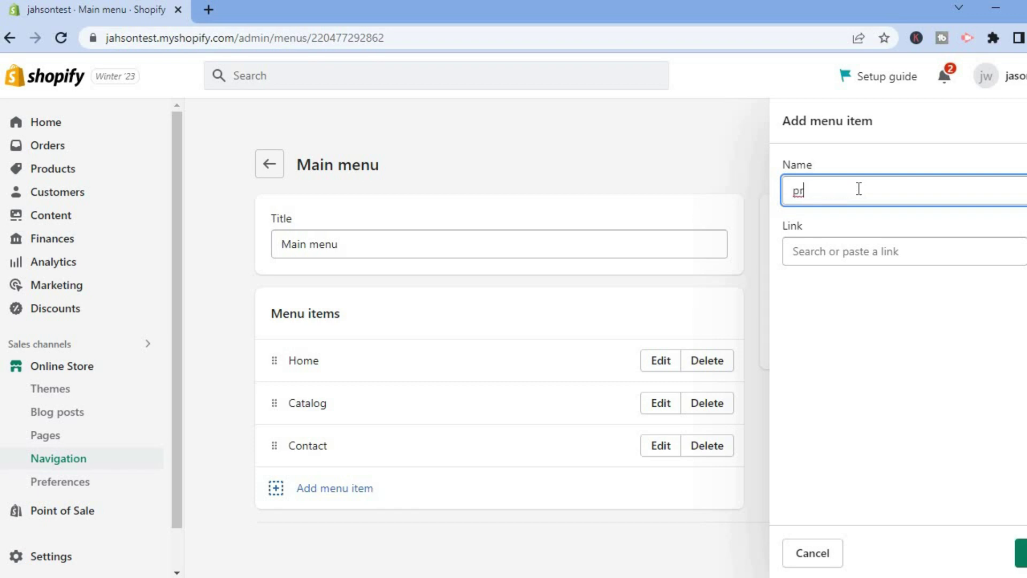
type("oduct")
left_click(838, 250)
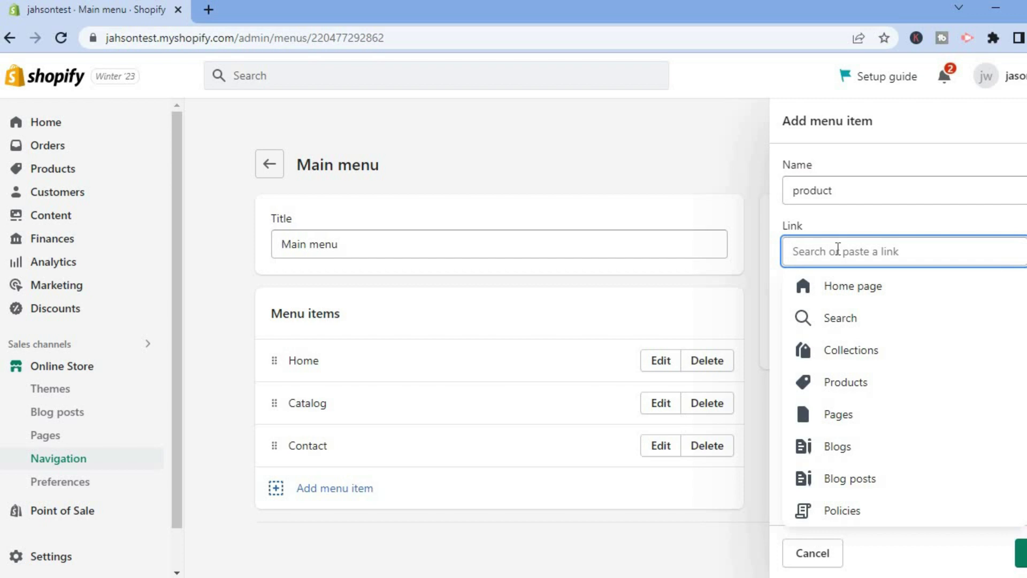
left_click(819, 421)
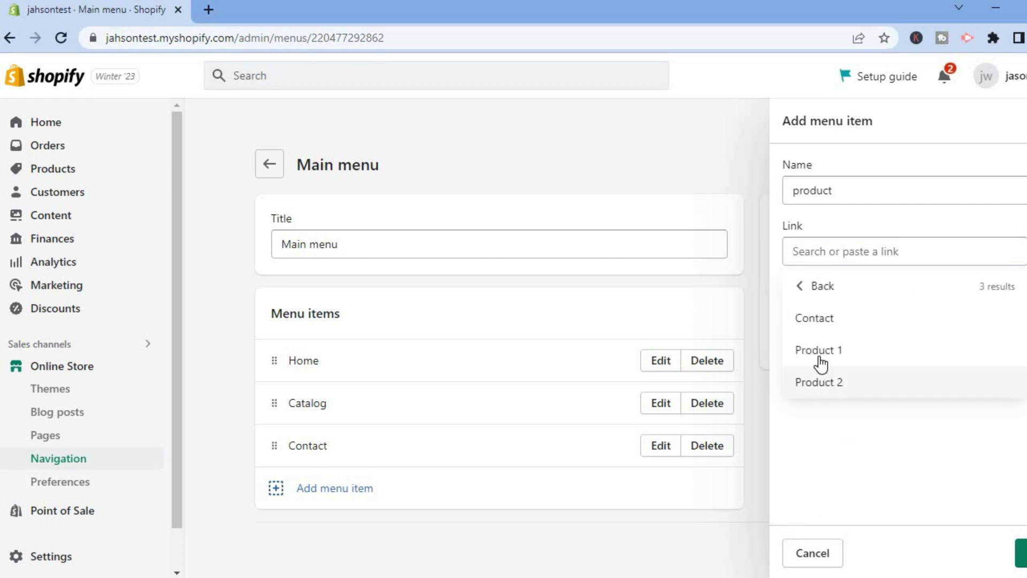
left_click(820, 353)
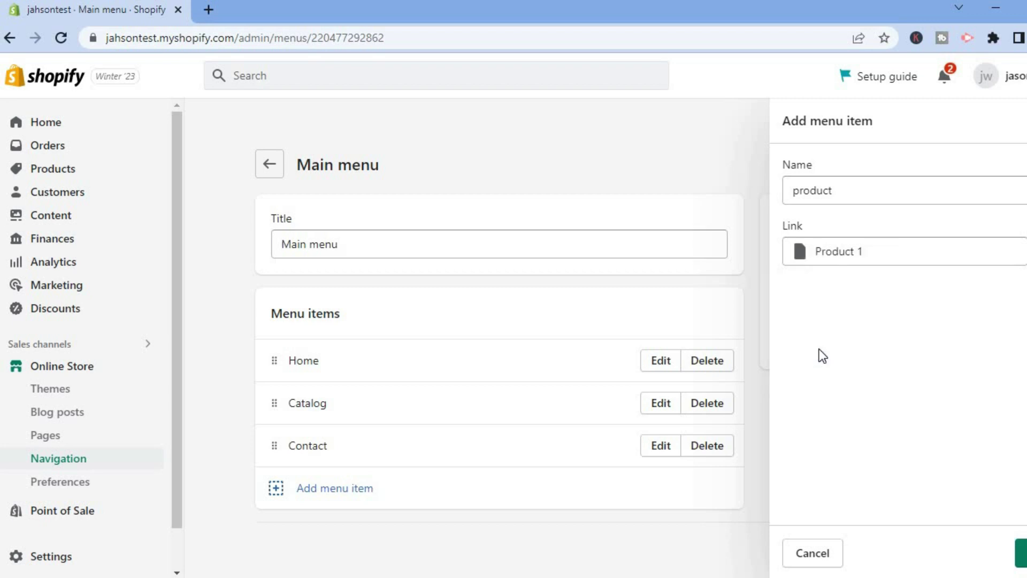
left_click(1020, 552)
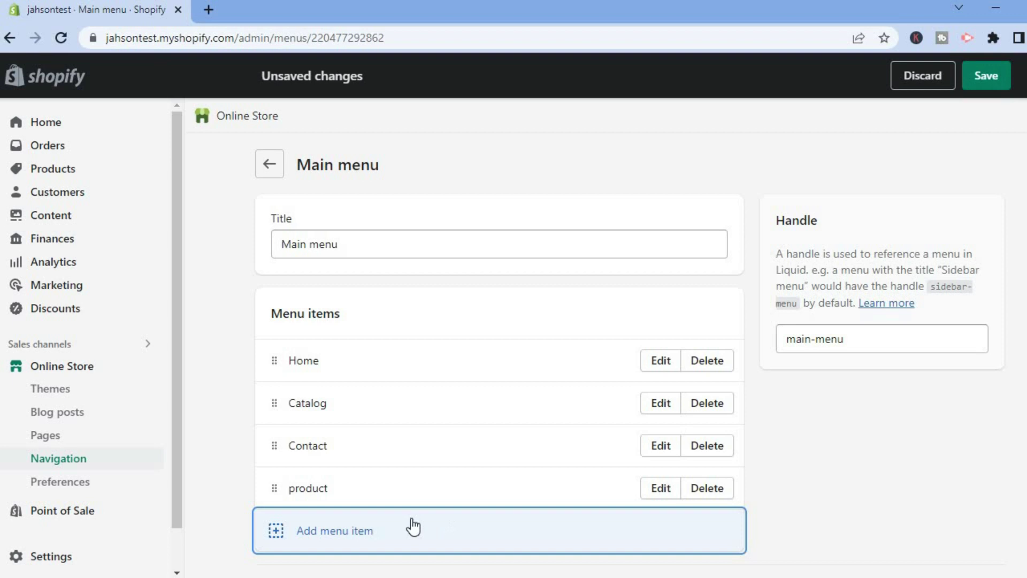
Add an 'example' menu item linked to the Product 2 page
left_click(344, 532)
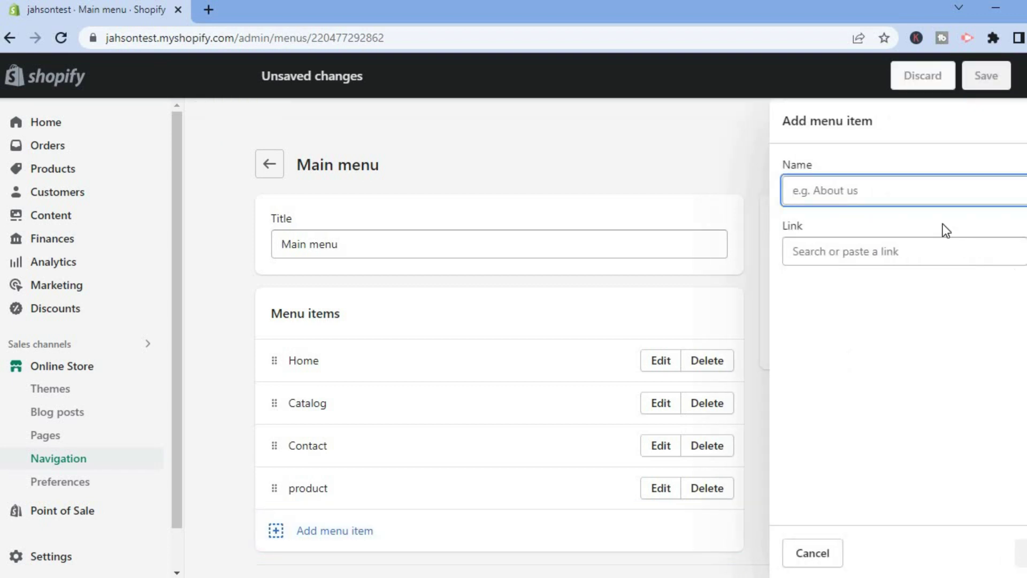
type("e")
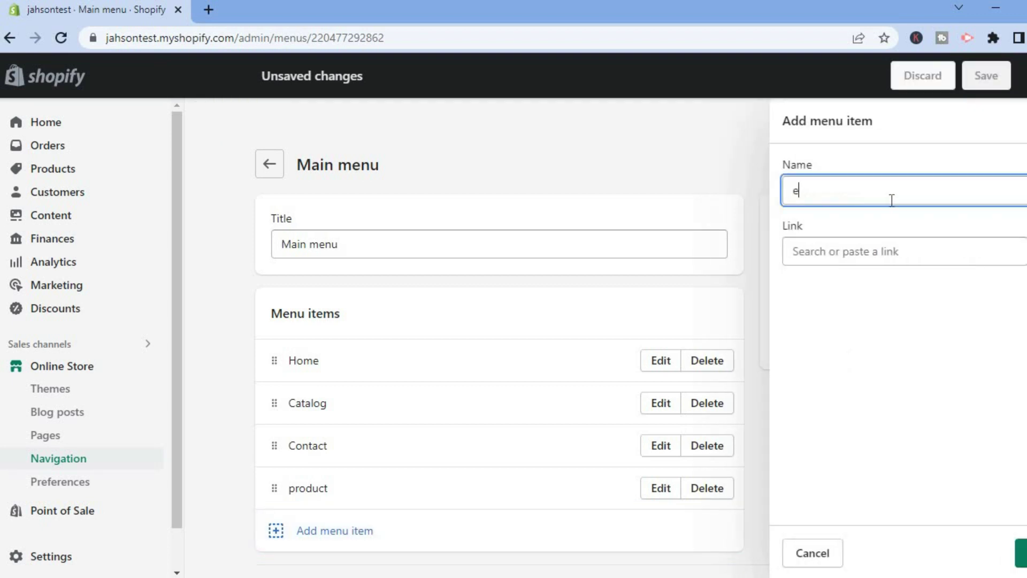
type("xample")
left_click(829, 241)
left_click(817, 422)
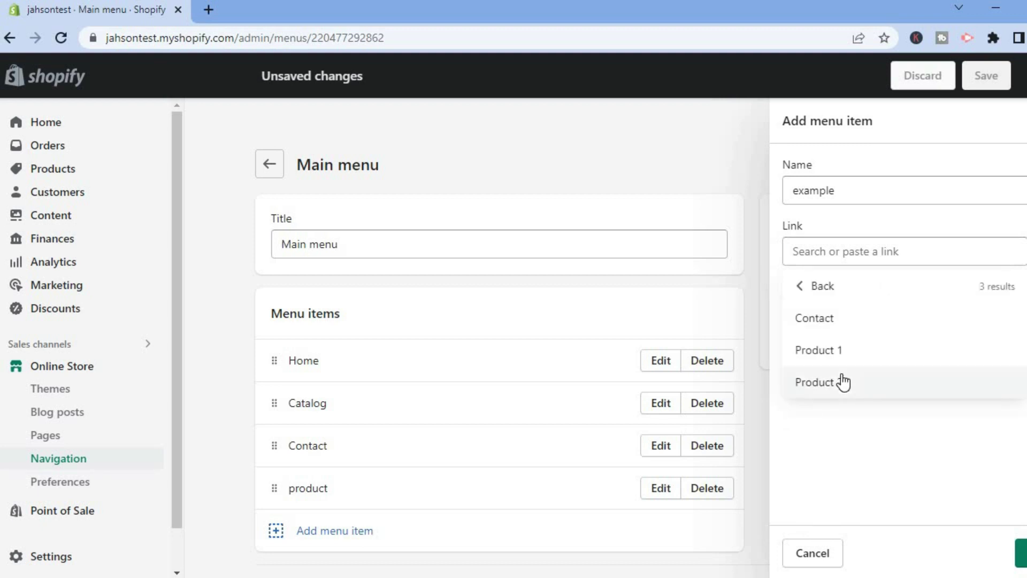
left_click(843, 382)
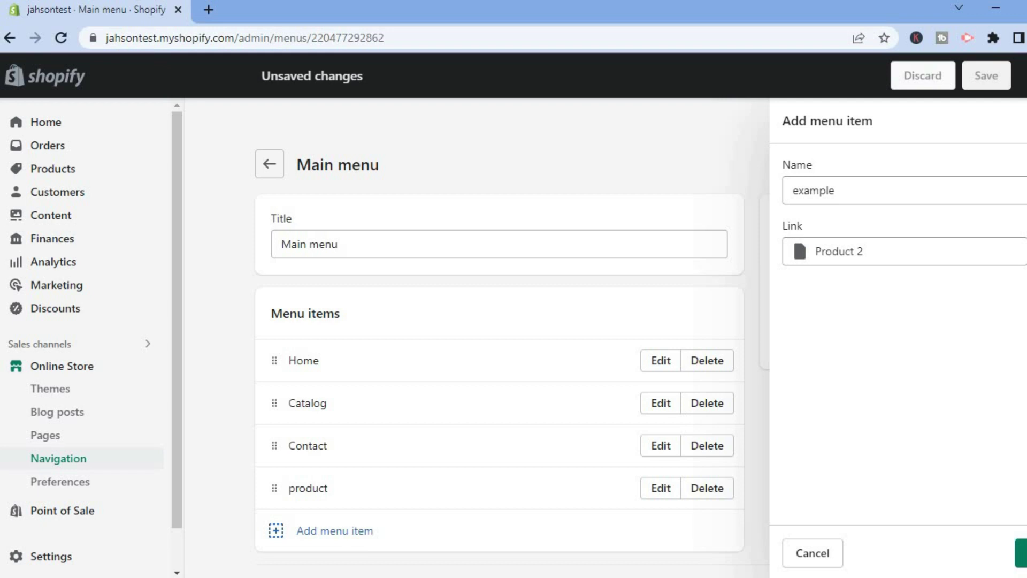
left_click(1021, 552)
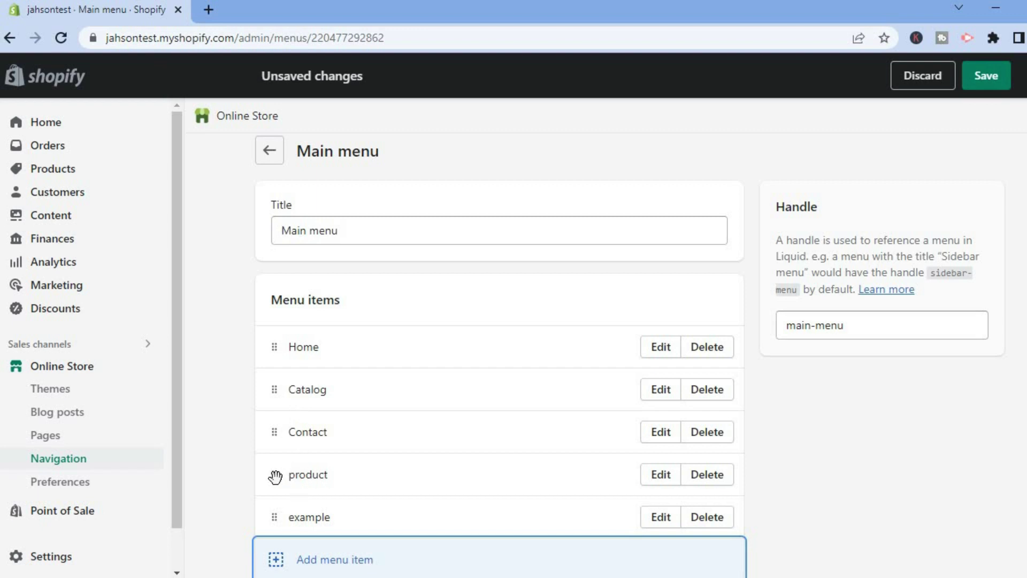
Nest the product and example items under Home and save the Main menu
left_click_drag(274, 476, 286, 412)
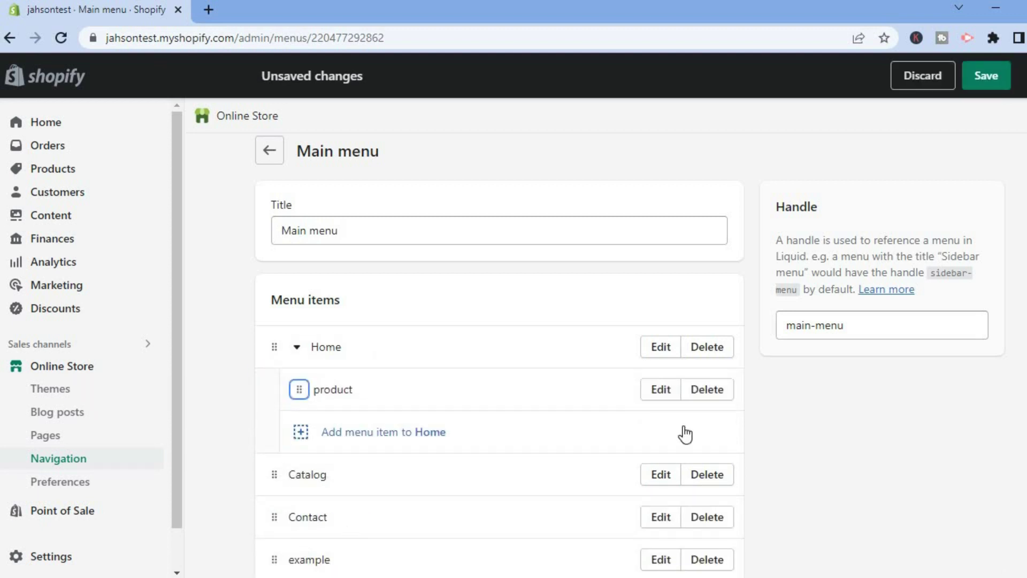
scroll(940, 454, "down", 2)
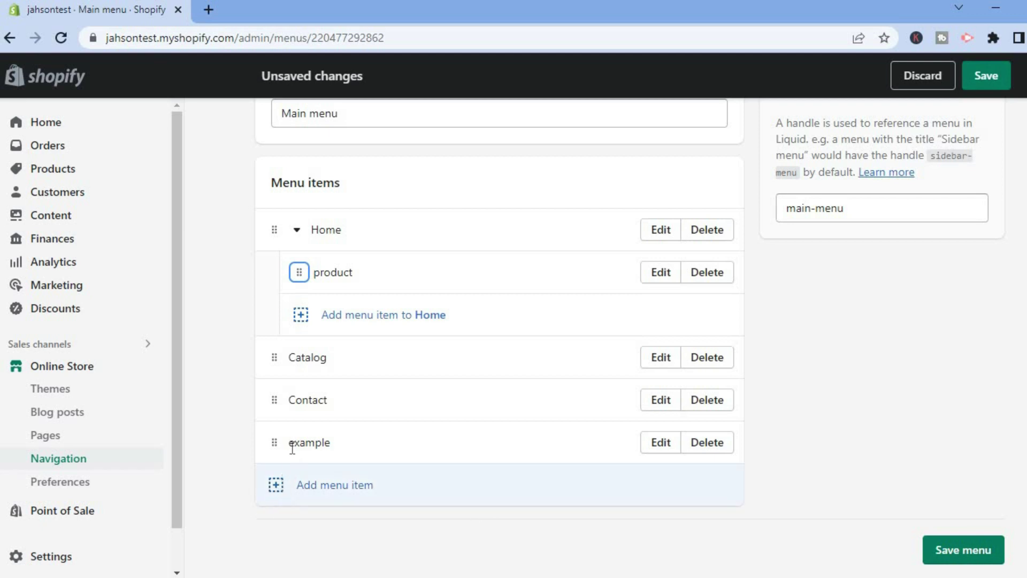
left_click_drag(273, 441, 299, 353)
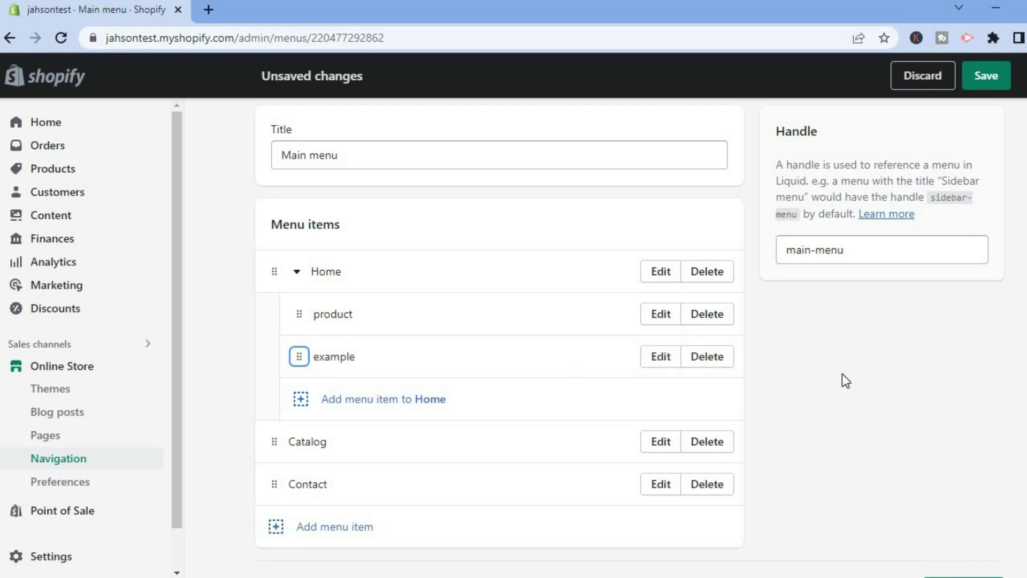
left_click(990, 91)
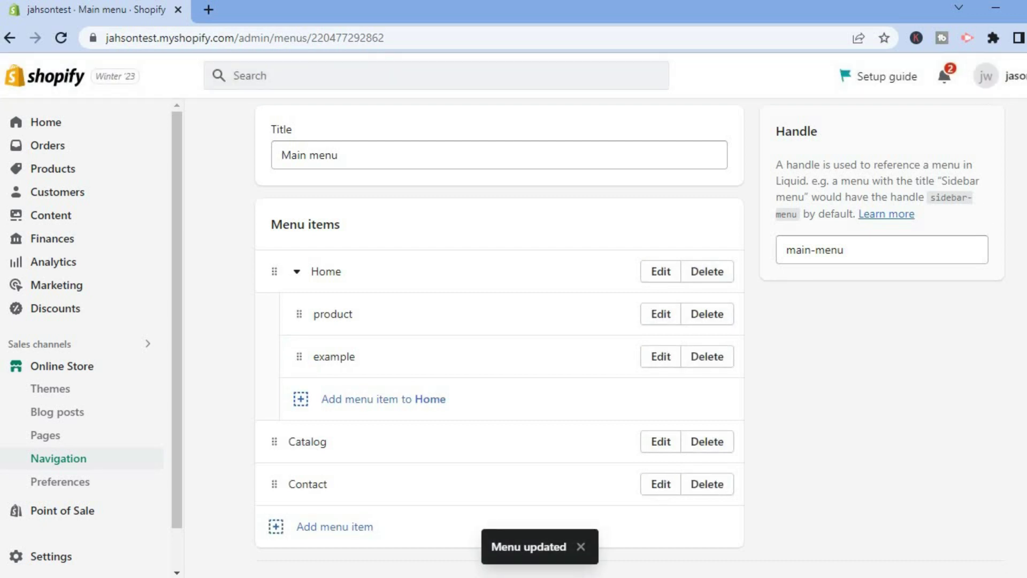
scroll(629, 330, "up", 2)
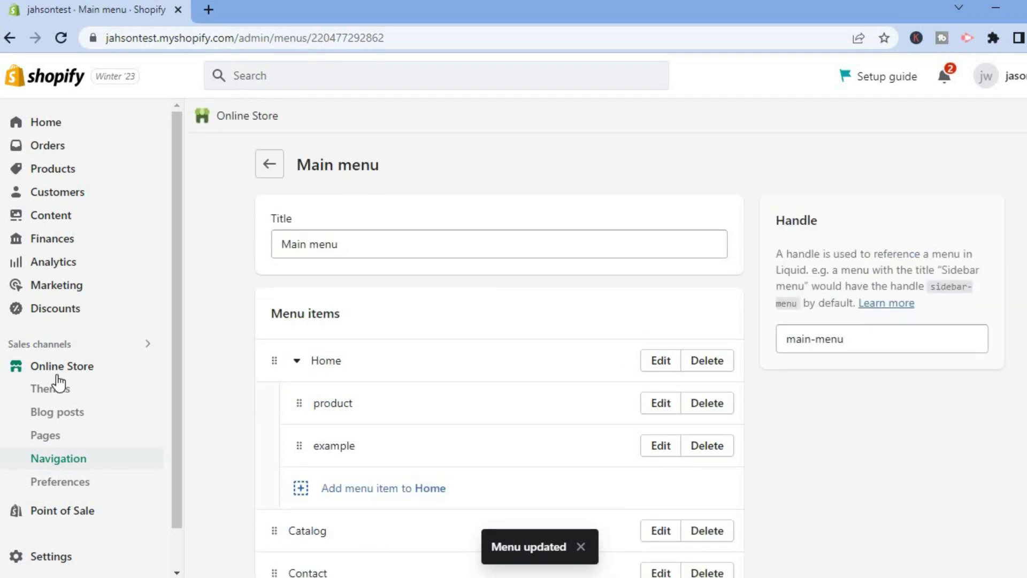
mouse_move(137, 372)
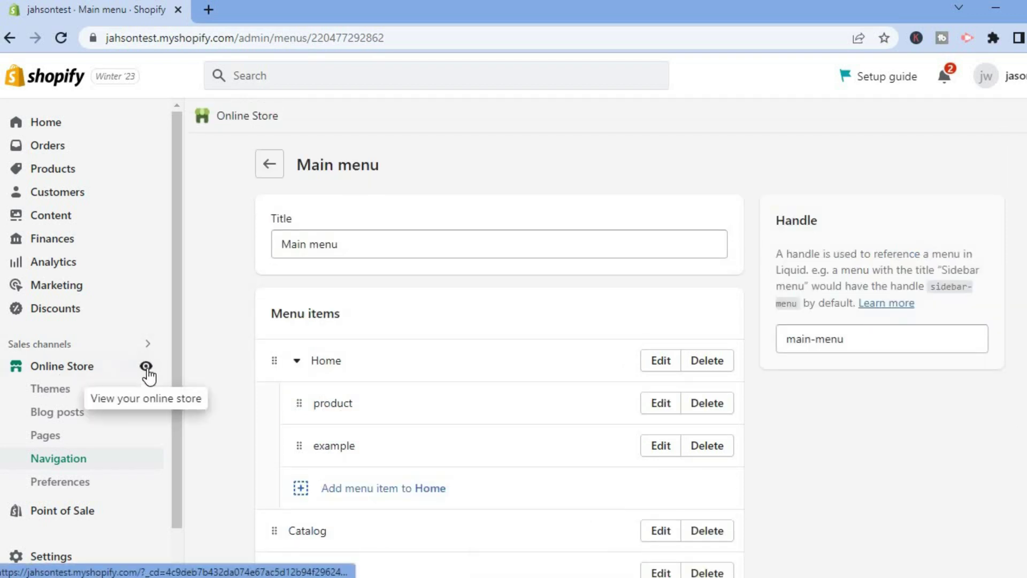
View the live store and open the Home dropdown to check product and example
left_click(146, 366)
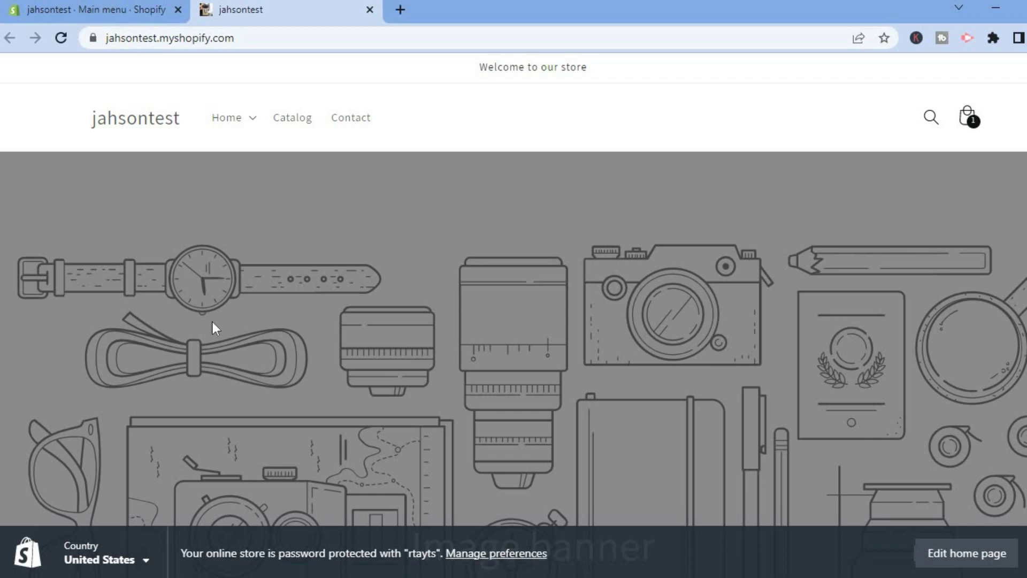
left_click(253, 126)
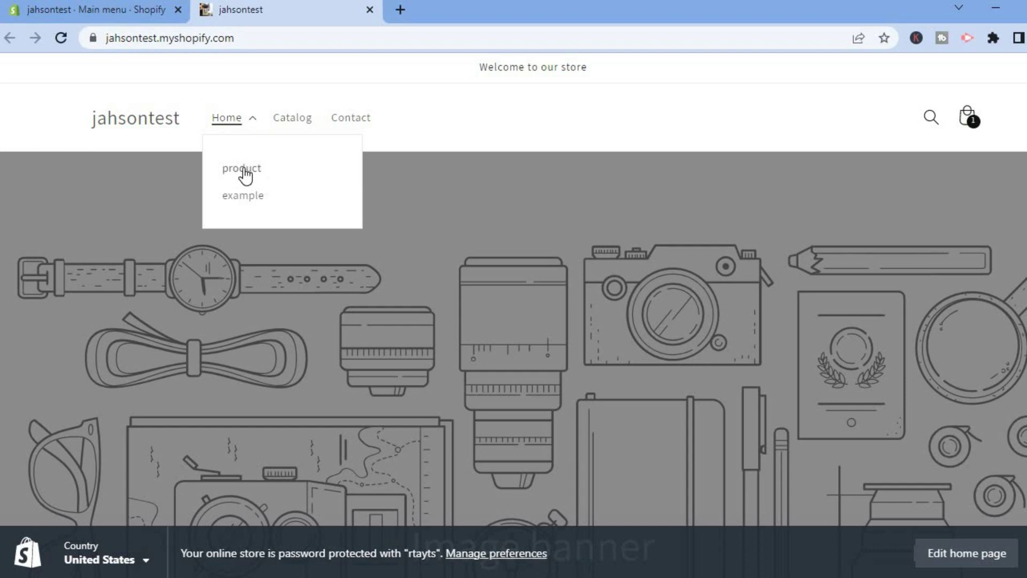